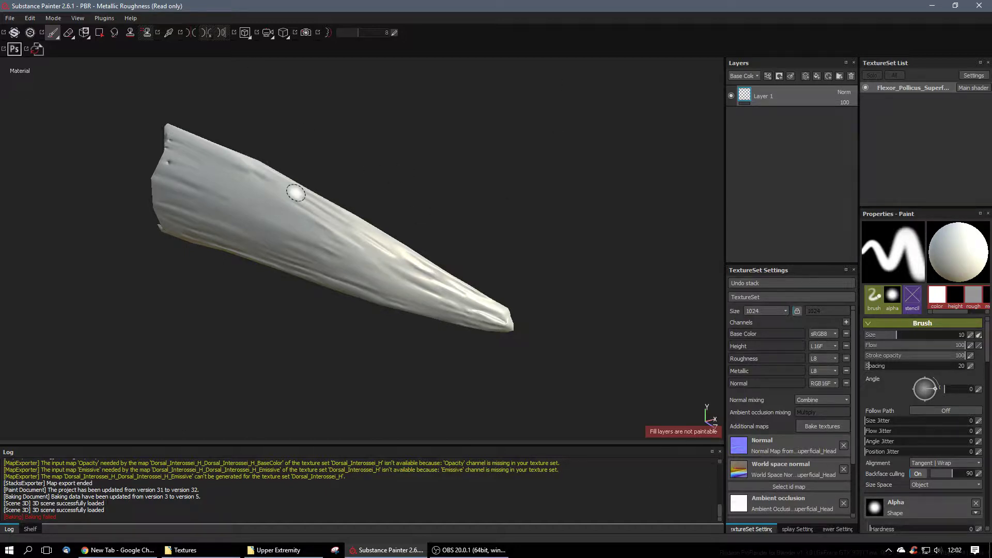
Switch the bottom dock from the log output to the Shelf to reveal the Tools brush presets.
{"action": "left_click", "coordinate": [30, 529]}
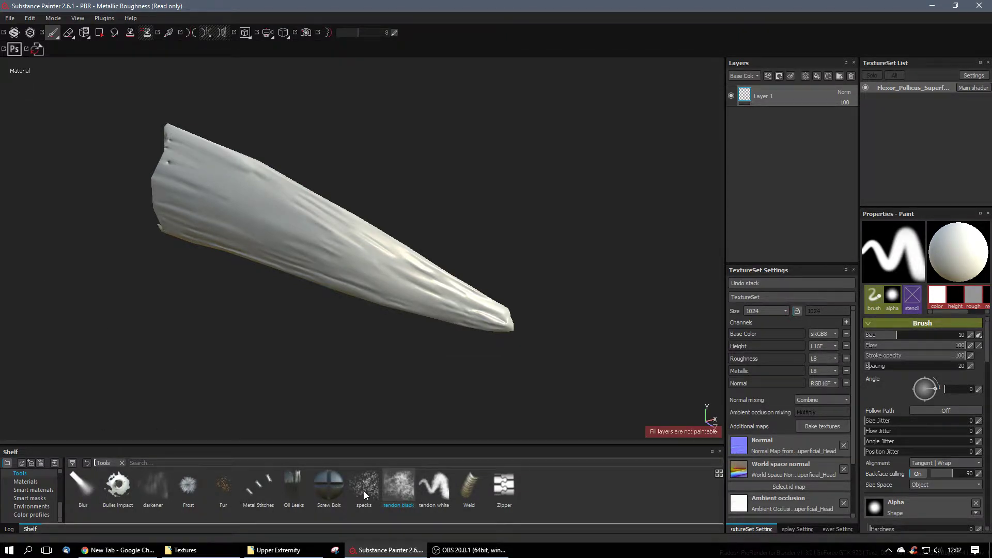
{"action": "mouse_move", "coordinate": [435, 492]}
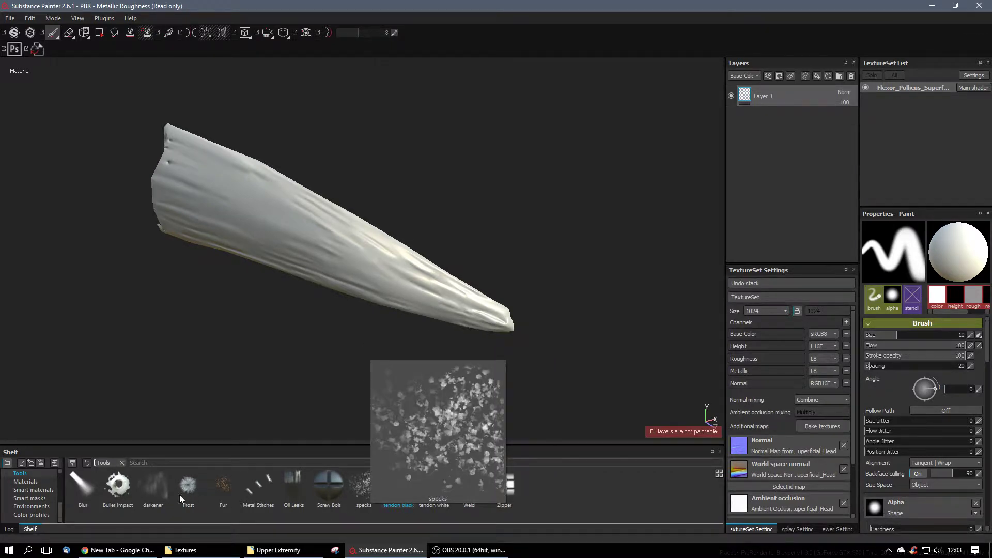
Add a fill layer with a dark red base colour of 0.222, 0.019, 0.019.
{"action": "left_click", "coordinate": [818, 76]}
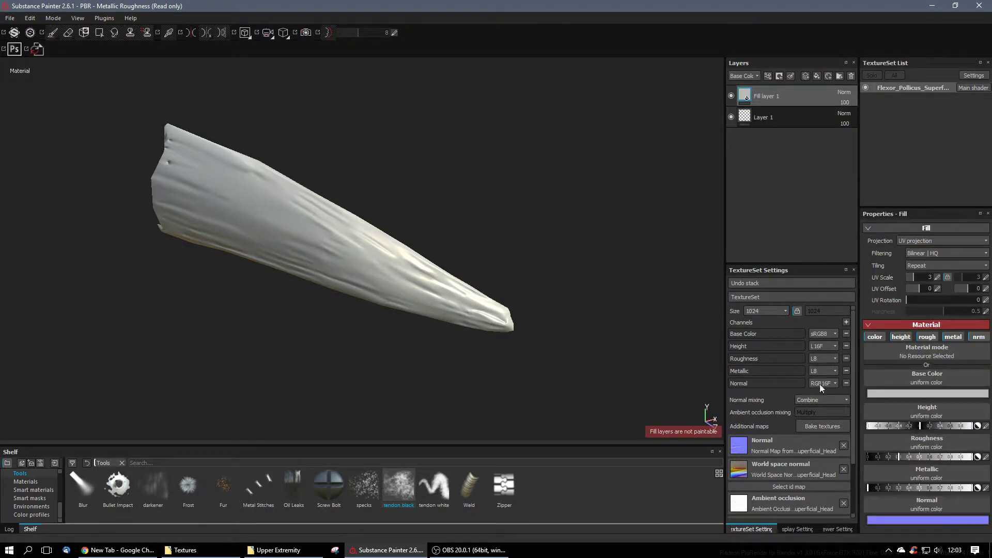
{"action": "left_click", "coordinate": [911, 393]}
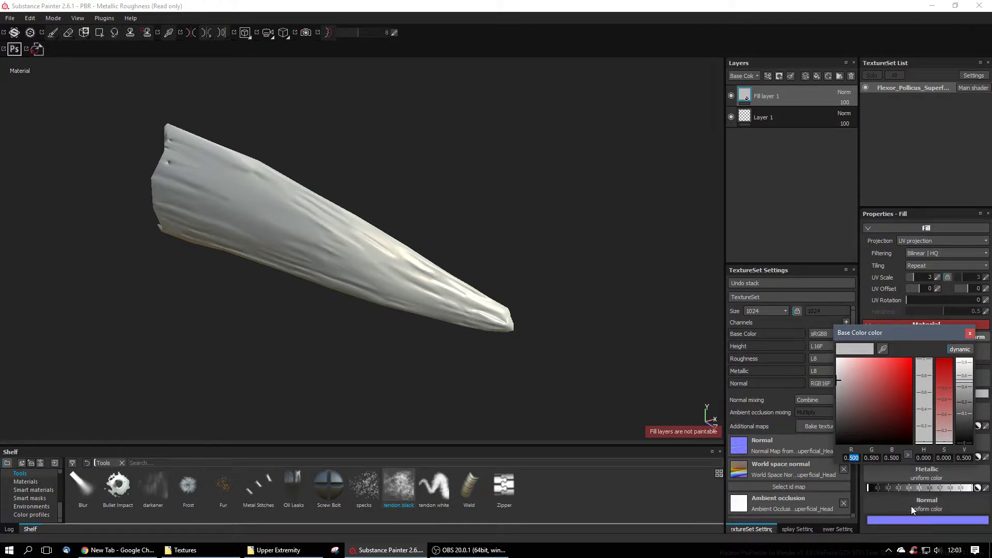
{"action": "type", "text": "222"}
{"action": "key", "text": "Return"}
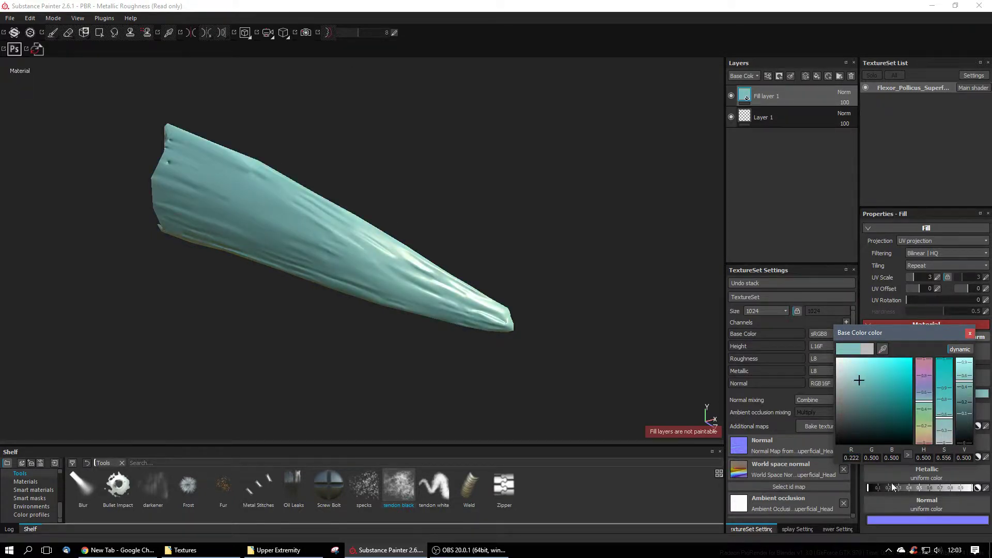
{"action": "left_click_drag", "start_coordinate": [880, 458], "coordinate": [870, 457]}
{"action": "type", "text": "019"}
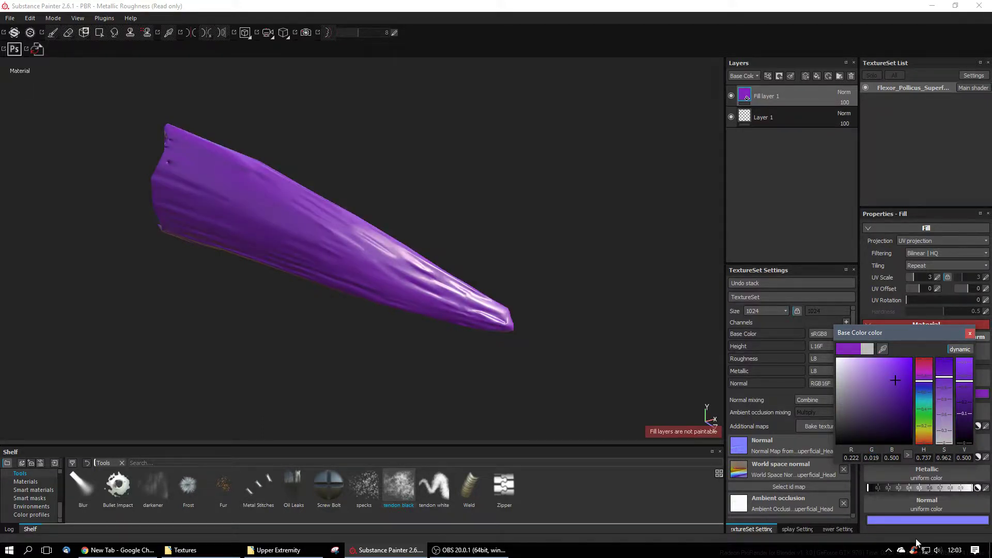
{"action": "left_click_drag", "start_coordinate": [896, 458], "coordinate": [885, 457]}
{"action": "type", "text": "019"}
{"action": "key", "text": "Return"}
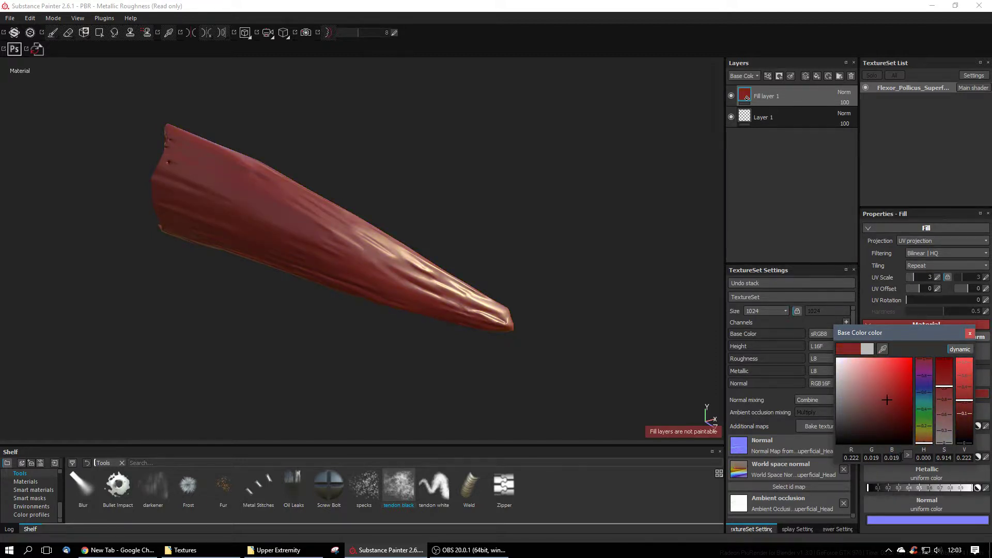
{"action": "left_click", "coordinate": [704, 344]}
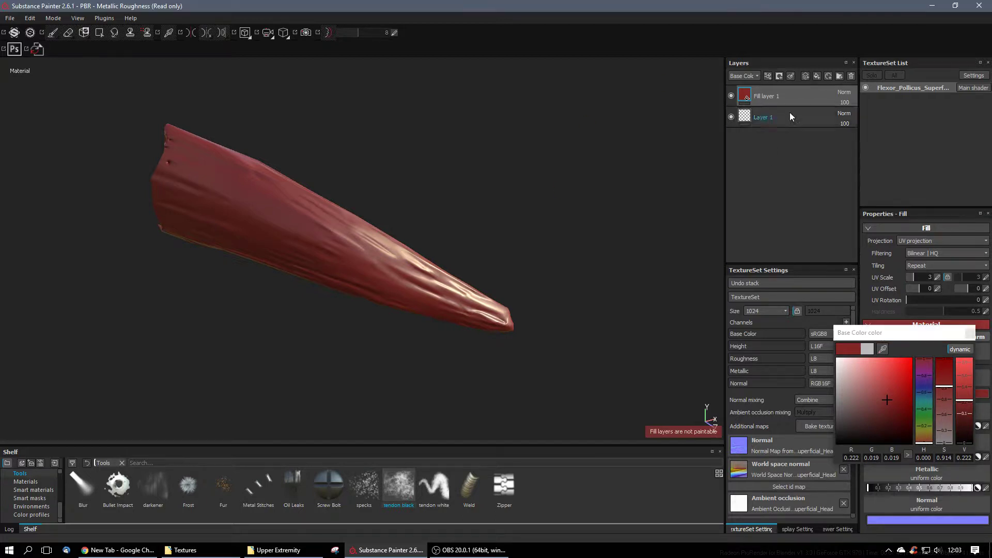
Add a new paint layer, Layer 2, above the red fill.
{"action": "left_click", "coordinate": [811, 73]}
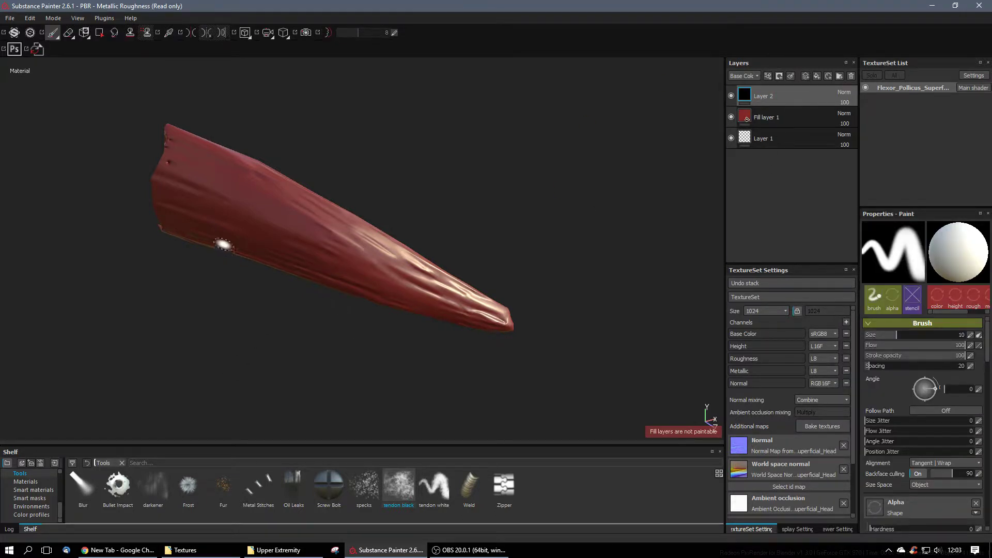
{"action": "mouse_move", "coordinate": [222, 239]}
{"action": "left_mouse_down", "text": "alt"}
{"action": "mouse_move", "coordinate": [612, 196]}
{"action": "mouse_move", "coordinate": [277, 228]}
{"action": "mouse_move", "coordinate": [233, 206]}
{"action": "mouse_move", "coordinate": [387, 247]}
{"action": "left_mouse_up", "text": "alt"}
{"action": "left_click_drag", "start_coordinate": [441, 219], "coordinate": [272, 267], "text": "alt"}
{"action": "middle_click_drag", "start_coordinate": [272, 268], "coordinate": [286, 224], "text": "alt"}
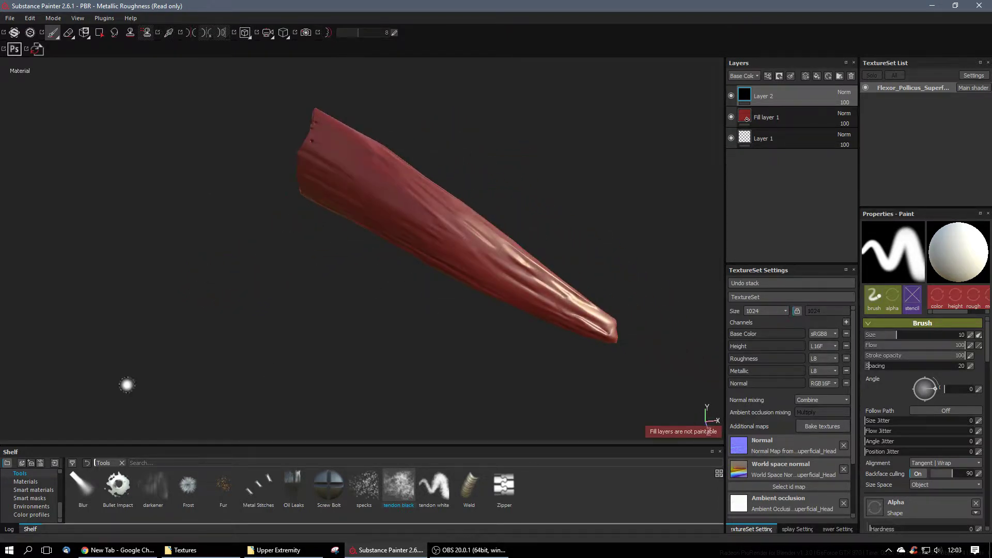
Load the darkener brush preset from the Shelf.
{"action": "left_click", "coordinate": [154, 486]}
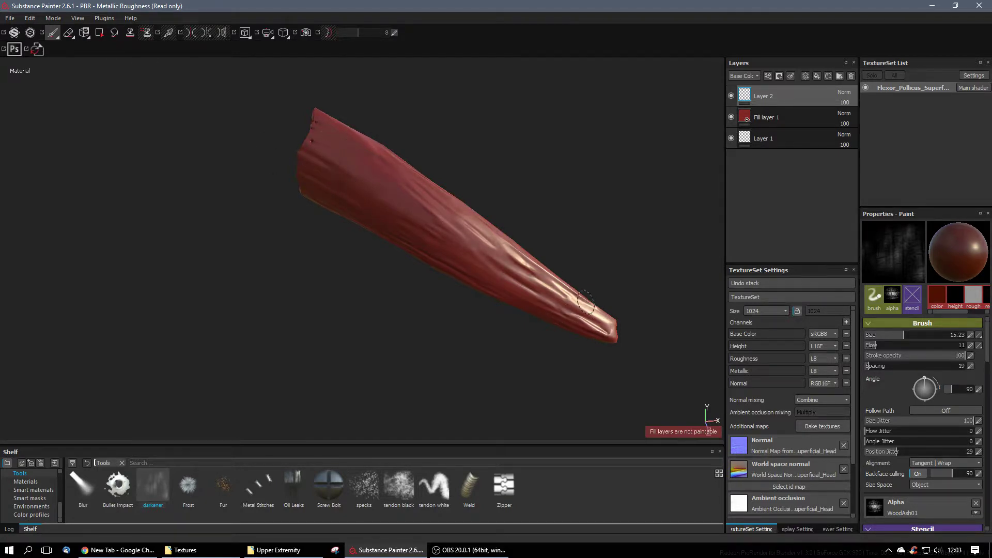
{"action": "left_click_drag", "start_coordinate": [435, 333], "coordinate": [59, 261], "text": "alt"}
{"action": "mouse_move", "coordinate": [166, 317]}
{"action": "left_mouse_down", "text": "alt"}
{"action": "mouse_move", "coordinate": [324, 264]}
{"action": "mouse_move", "coordinate": [321, 284]}
{"action": "mouse_move", "coordinate": [397, 296]}
{"action": "mouse_move", "coordinate": [332, 294]}
{"action": "left_mouse_up", "text": "alt"}
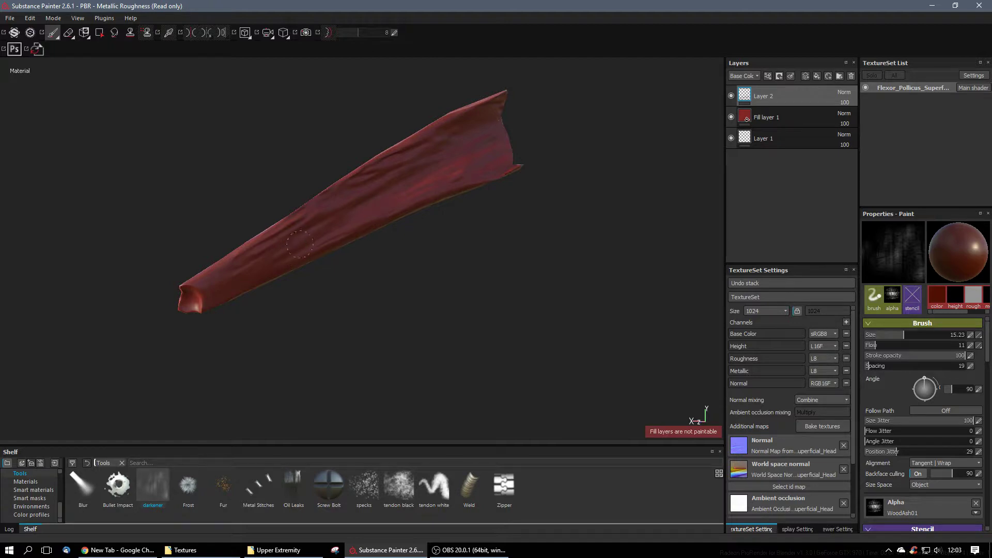
Add Layer 3 on top with the specks brush and set its opacity to 50.
{"action": "left_click", "coordinate": [806, 77]}
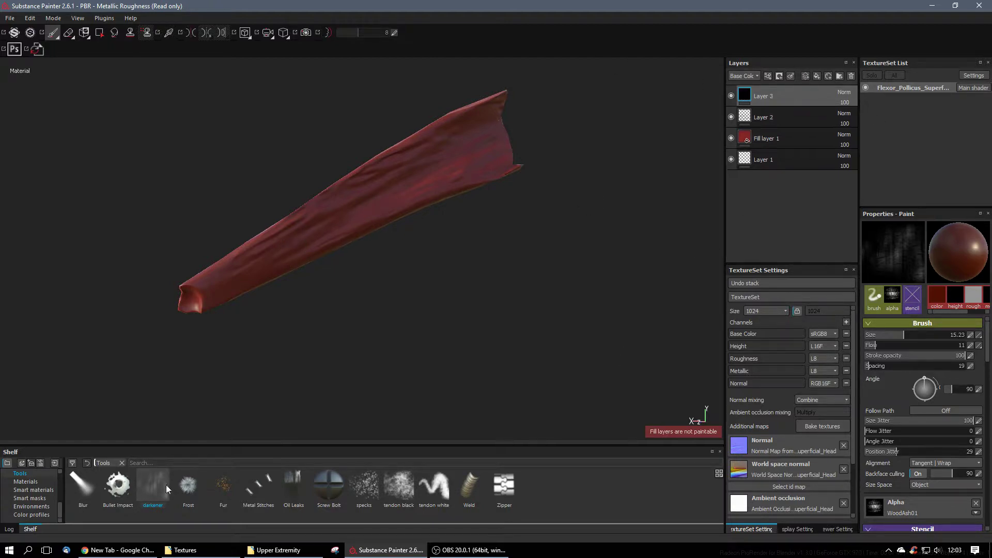
{"action": "left_click", "coordinate": [361, 496]}
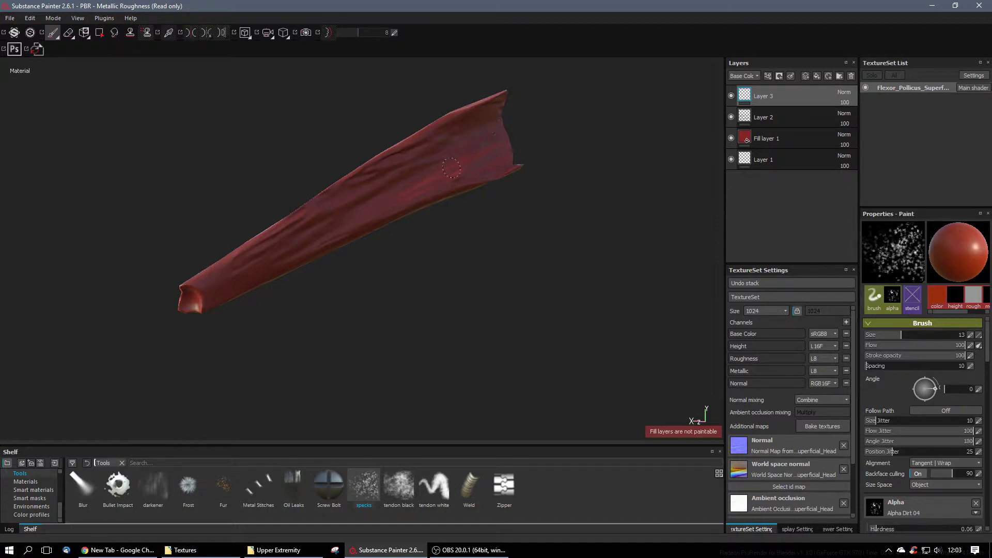
{"action": "left_click_drag", "start_coordinate": [142, 296], "coordinate": [321, 233], "text": "alt"}
{"action": "mouse_move", "coordinate": [388, 236]}
{"action": "left_mouse_down", "text": "alt"}
{"action": "mouse_move", "coordinate": [268, 243]}
{"action": "mouse_move", "coordinate": [257, 268]}
{"action": "mouse_move", "coordinate": [282, 272]}
{"action": "left_mouse_up", "text": "alt"}
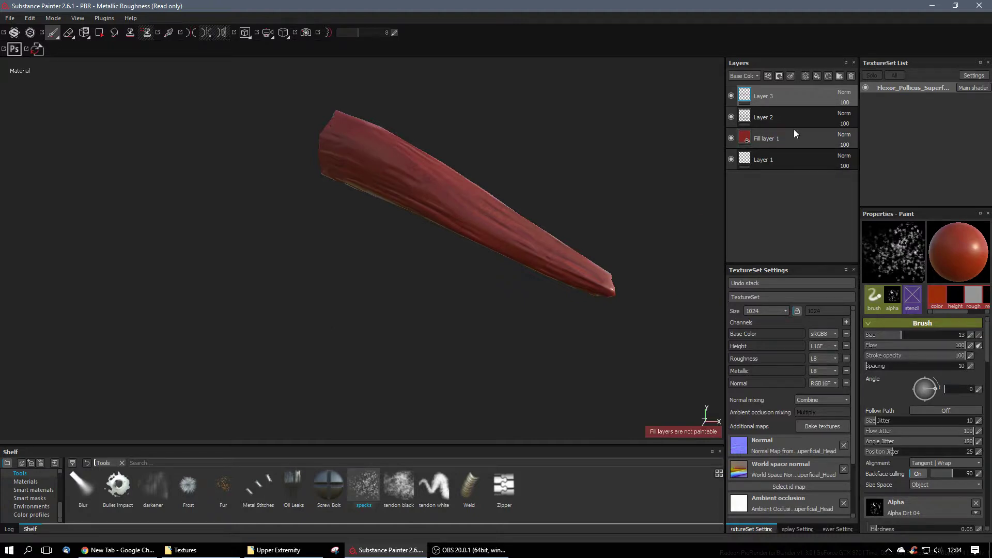
{"action": "left_click", "coordinate": [844, 102]}
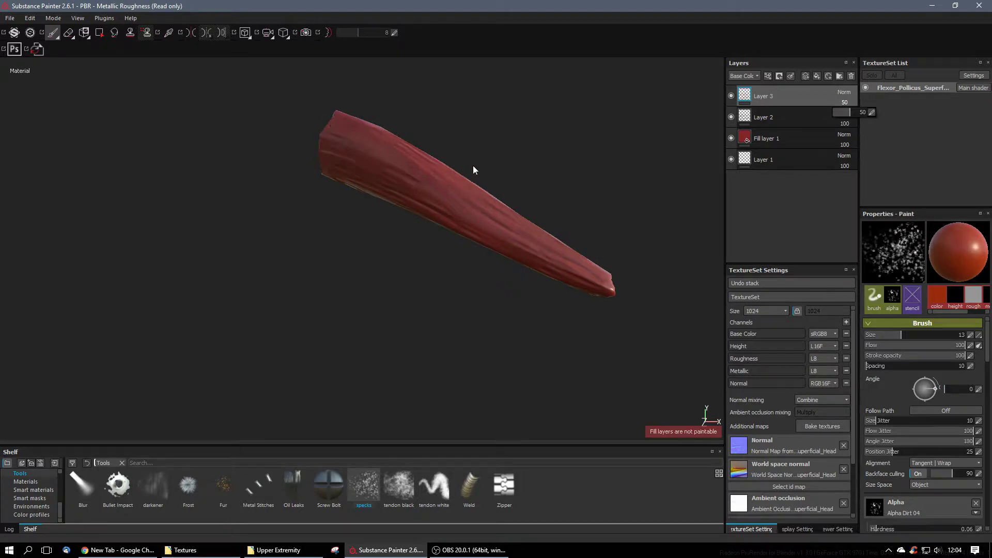
Add a second fill layer with a cream base colour of 0.905, 0.894, 0.641.
{"action": "left_click", "coordinate": [817, 75]}
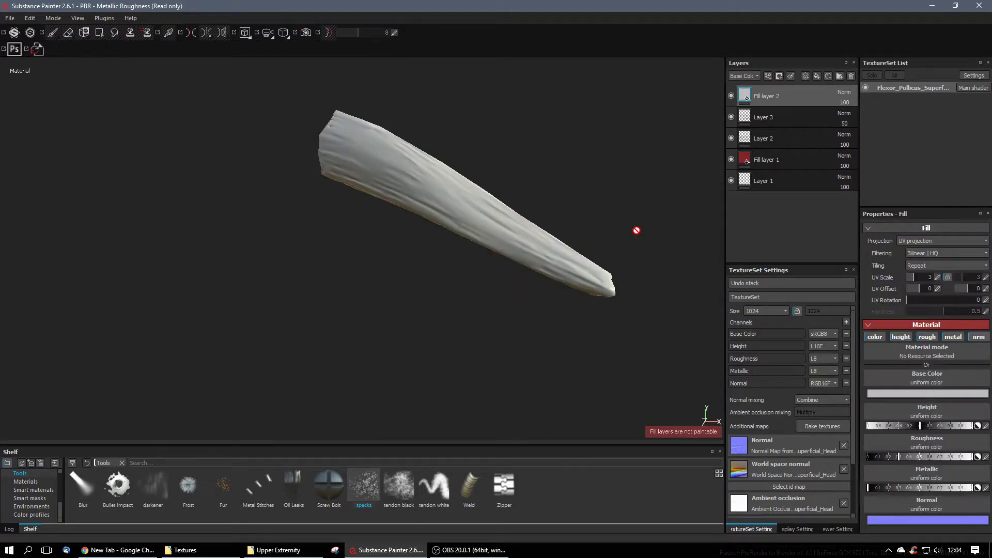
{"action": "left_click", "coordinate": [911, 394]}
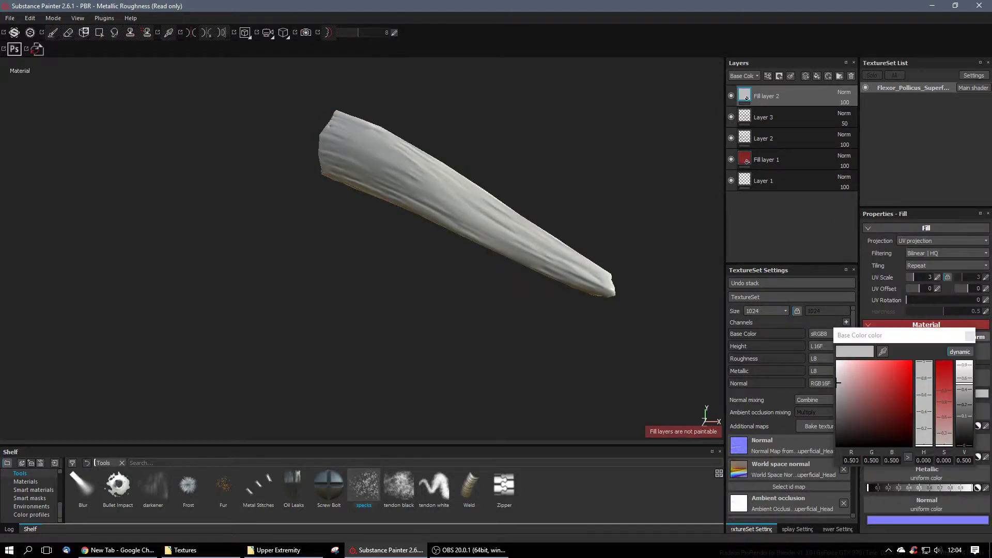
{"action": "left_click_drag", "start_coordinate": [853, 460], "coordinate": [860, 460]}
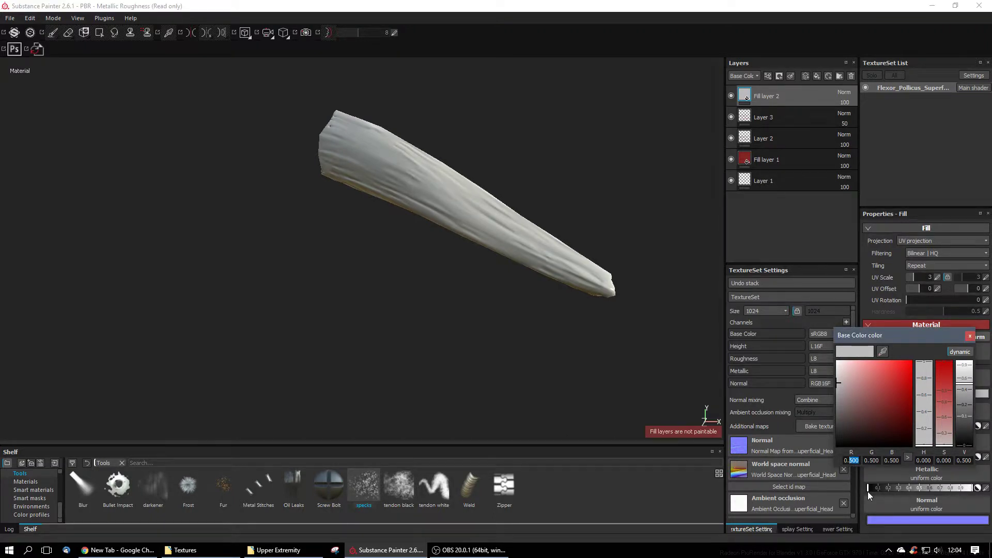
{"action": "type", "text": "905"}
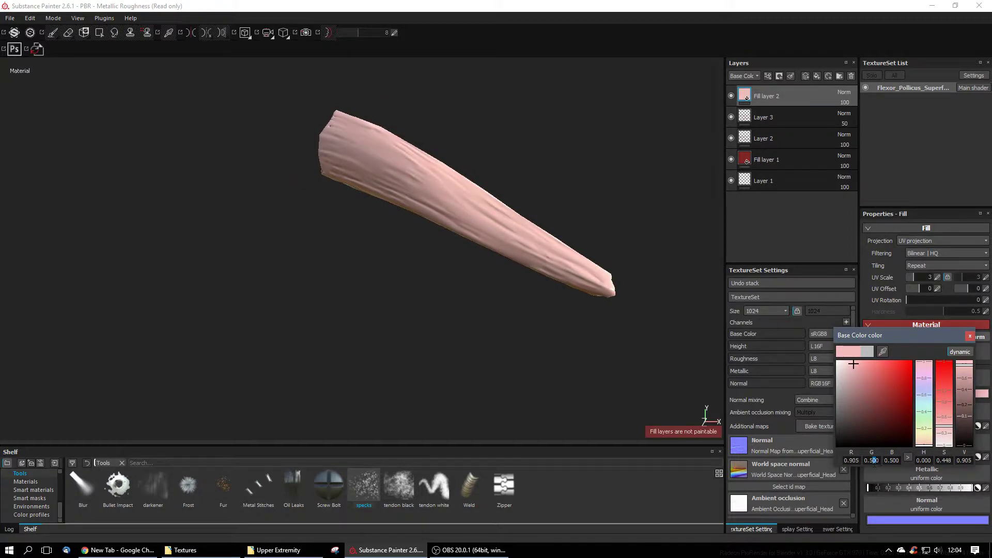
{"action": "left_click_drag", "start_coordinate": [878, 461], "coordinate": [870, 461]}
{"action": "type", "text": "894"}
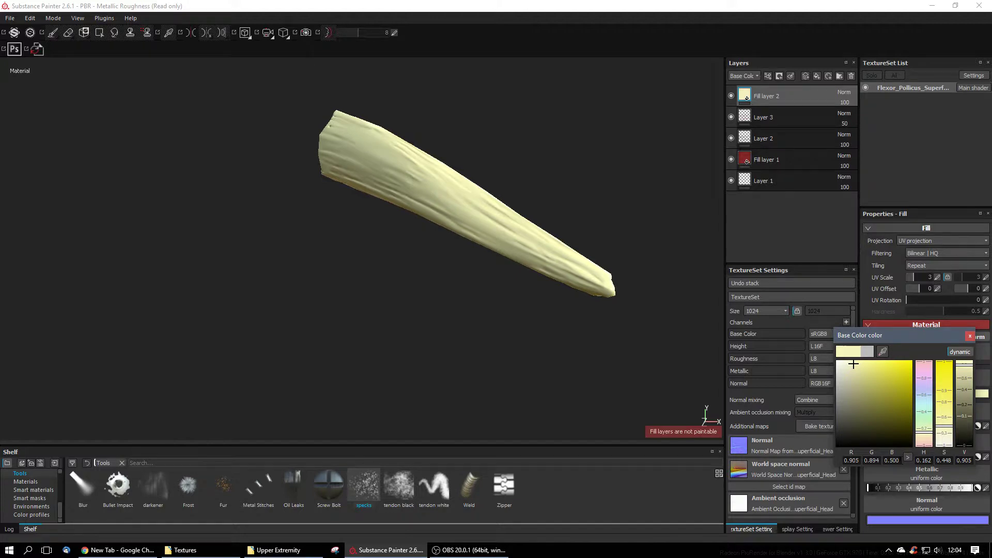
{"action": "left_click_drag", "start_coordinate": [900, 460], "coordinate": [894, 461]}
{"action": "type", "text": "641"}
{"action": "key", "text": "Return"}
{"action": "left_click", "coordinate": [971, 336]}
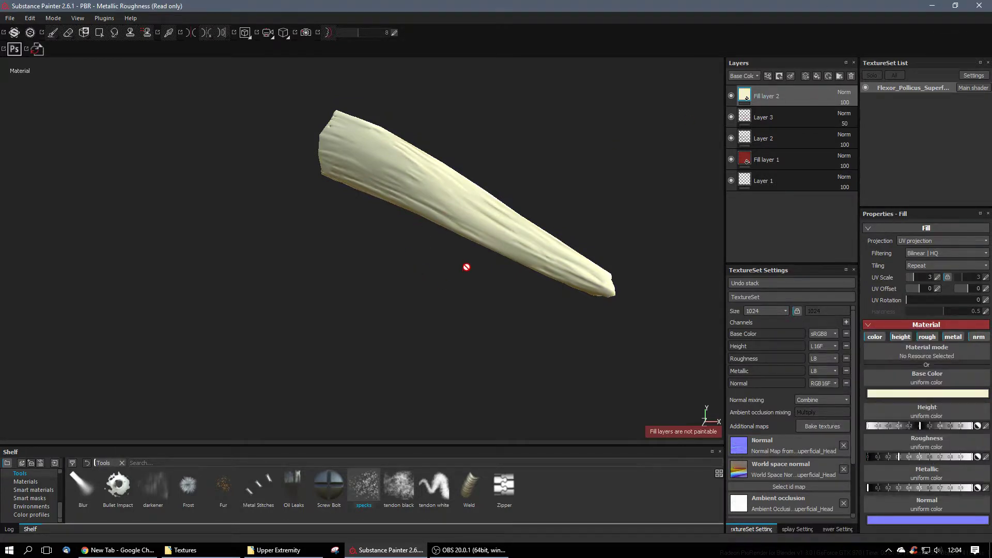
Orbit, zoom and pan the view to inspect the cream-covered muscle.
{"action": "left_click_drag", "start_coordinate": [465, 267], "coordinate": [426, 289], "text": "alt"}
{"action": "right_click_drag", "start_coordinate": [426, 290], "coordinate": [338, 276], "text": "alt"}
{"action": "middle_click_drag", "start_coordinate": [337, 276], "coordinate": [360, 305], "text": "alt"}
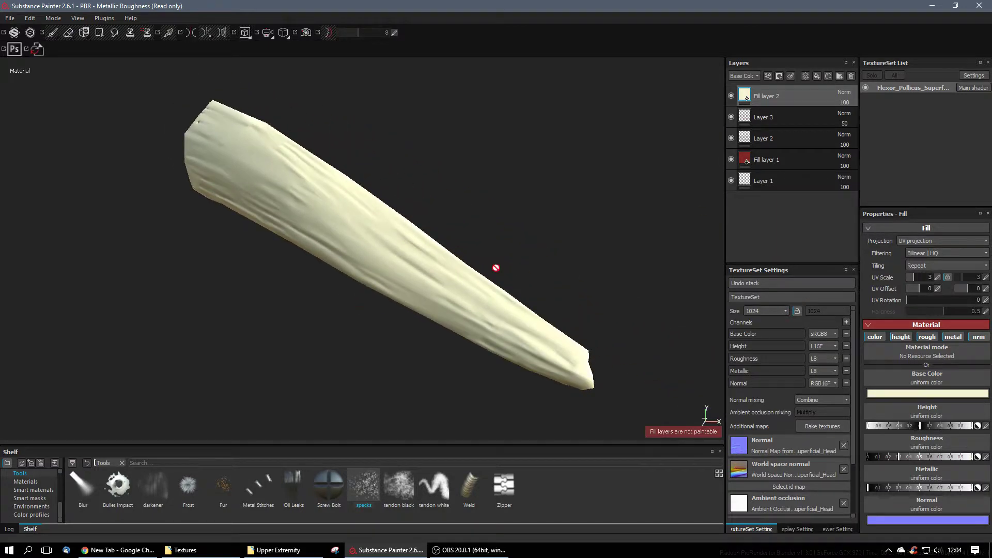
Give Fill layer 2 a black mask and load the tendon white brush.
{"action": "right_click", "coordinate": [774, 97]}
{"action": "left_click", "coordinate": [813, 113]}
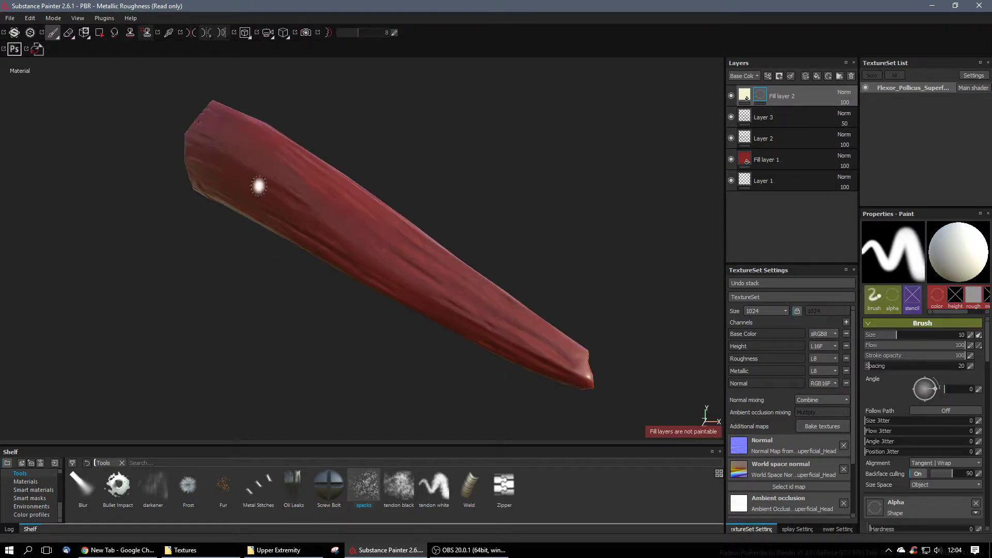
{"action": "left_click", "coordinate": [432, 486]}
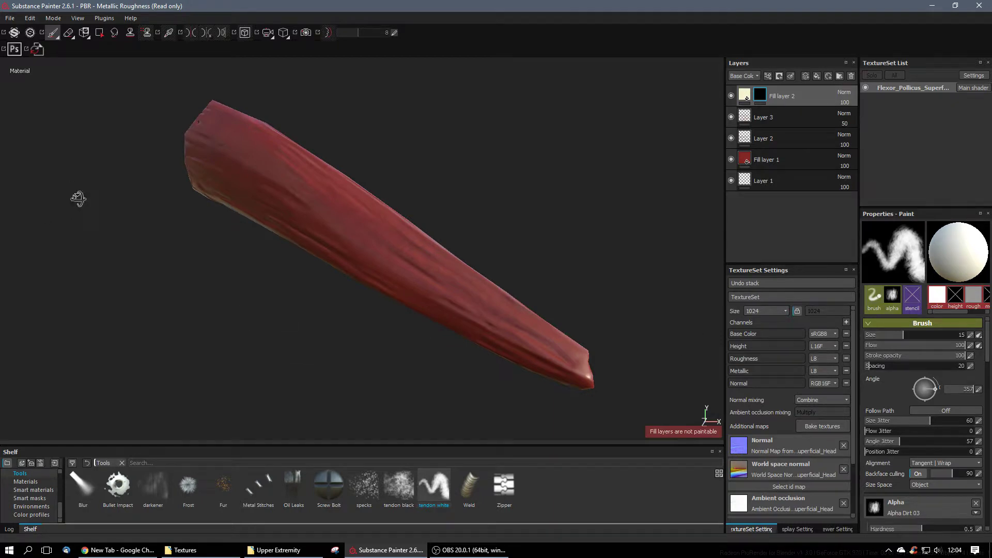
Paint cream back onto the muscle's top and lower tendon ends.
{"action": "mouse_move", "coordinate": [95, 215]}
{"action": "left_mouse_down", "text": "alt"}
{"action": "mouse_move", "coordinate": [454, 250]}
{"action": "mouse_move", "coordinate": [594, 241]}
{"action": "left_mouse_up", "text": "alt"}
{"action": "mouse_move", "coordinate": [261, 95]}
{"action": "left_mouse_down"}
{"action": "mouse_move", "coordinate": [297, 122]}
{"action": "mouse_move", "coordinate": [271, 103]}
{"action": "mouse_move", "coordinate": [299, 141]}
{"action": "mouse_move", "coordinate": [293, 202]}
{"action": "left_mouse_up"}
{"action": "mouse_move", "coordinate": [366, 167]}
{"action": "left_mouse_down", "text": "alt"}
{"action": "mouse_move", "coordinate": [258, 209]}
{"action": "mouse_move", "coordinate": [79, 201]}
{"action": "mouse_move", "coordinate": [103, 196]}
{"action": "left_mouse_up", "text": "alt"}
{"action": "mouse_move", "coordinate": [183, 100]}
{"action": "left_mouse_down"}
{"action": "mouse_move", "coordinate": [186, 150]}
{"action": "mouse_move", "coordinate": [175, 166]}
{"action": "mouse_move", "coordinate": [194, 186]}
{"action": "mouse_move", "coordinate": [188, 216]}
{"action": "left_mouse_up"}
{"action": "left_click_drag", "start_coordinate": [129, 277], "coordinate": [207, 195], "text": "alt"}
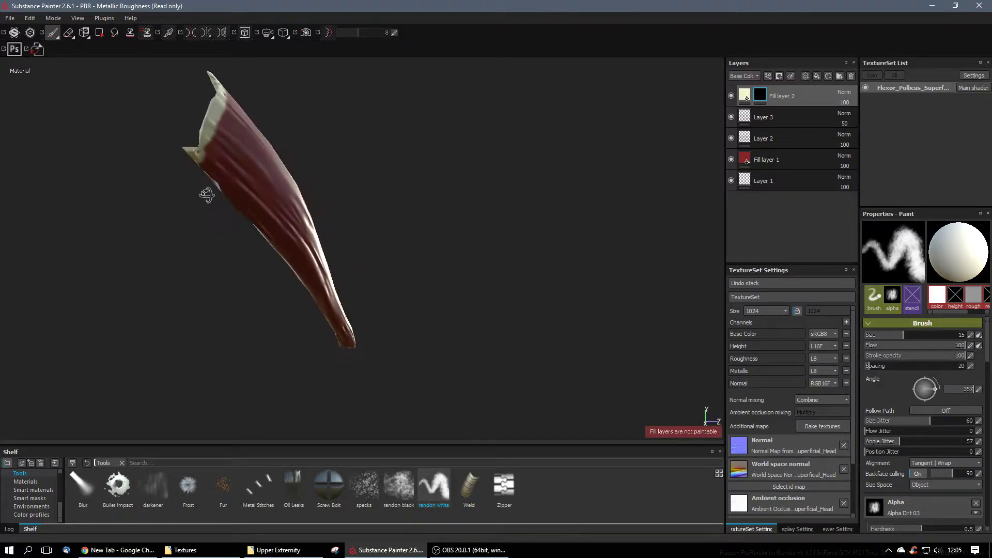
{"action": "mouse_move", "coordinate": [247, 300]}
{"action": "left_mouse_down", "text": "alt"}
{"action": "mouse_move", "coordinate": [361, 392]}
{"action": "mouse_move", "coordinate": [282, 323]}
{"action": "mouse_move", "coordinate": [478, 255]}
{"action": "mouse_move", "coordinate": [279, 290]}
{"action": "mouse_move", "coordinate": [272, 310]}
{"action": "mouse_move", "coordinate": [282, 299]}
{"action": "mouse_move", "coordinate": [274, 290]}
{"action": "mouse_move", "coordinate": [243, 312]}
{"action": "mouse_move", "coordinate": [324, 348]}
{"action": "mouse_move", "coordinate": [410, 325]}
{"action": "mouse_move", "coordinate": [415, 288]}
{"action": "mouse_move", "coordinate": [462, 273]}
{"action": "mouse_move", "coordinate": [501, 230]}
{"action": "mouse_move", "coordinate": [455, 251]}
{"action": "left_mouse_up", "text": "alt"}
{"action": "mouse_move", "coordinate": [368, 318]}
{"action": "left_mouse_down", "text": "alt"}
{"action": "mouse_move", "coordinate": [427, 319]}
{"action": "mouse_move", "coordinate": [508, 282]}
{"action": "left_mouse_up", "text": "alt"}
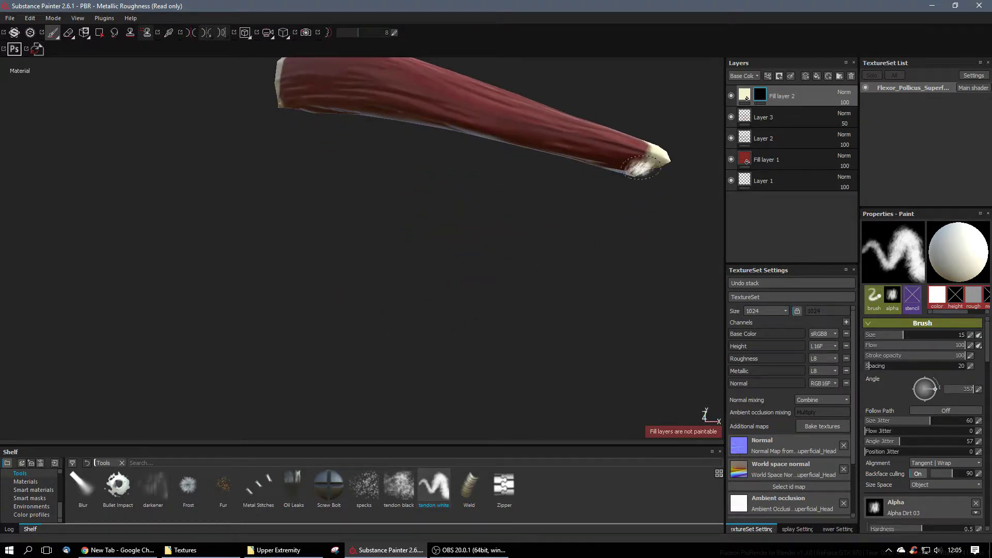
{"action": "left_click_drag", "start_coordinate": [611, 211], "coordinate": [432, 373], "text": "alt"}
{"action": "left_click_drag", "start_coordinate": [161, 251], "coordinate": [401, 294], "text": "alt"}
Load the tendon black brush preset and frame the tendon tip.
{"action": "left_click", "coordinate": [398, 488]}
{"action": "mouse_move", "coordinate": [204, 244]}
{"action": "left_mouse_down", "text": "alt"}
{"action": "mouse_move", "coordinate": [281, 257]}
{"action": "mouse_move", "coordinate": [310, 335]}
{"action": "mouse_move", "coordinate": [303, 329]}
{"action": "left_mouse_up", "text": "alt"}
{"action": "scroll", "coordinate": [303, 329], "scroll_direction": "up", "scroll_amount": 5}
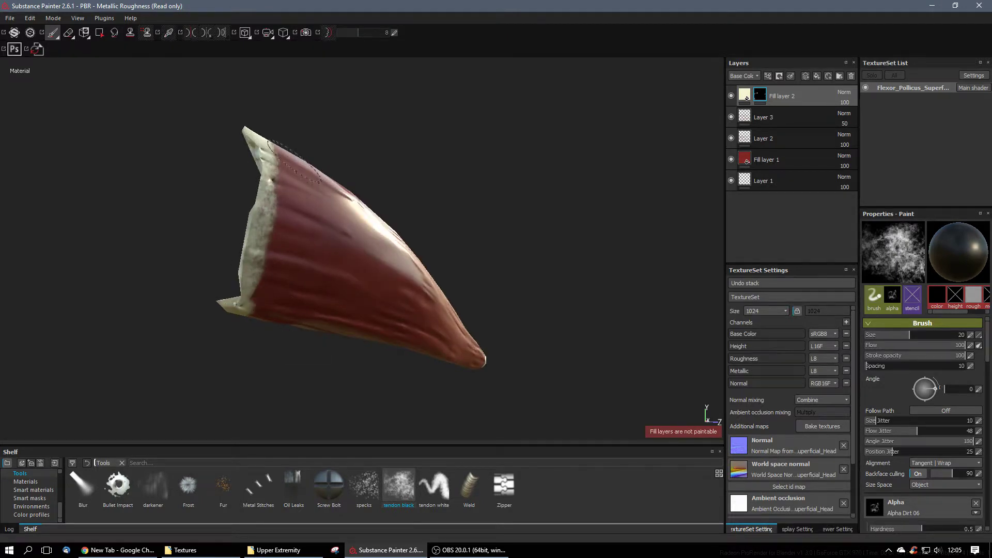
{"action": "left_click_drag", "start_coordinate": [192, 336], "coordinate": [233, 277], "text": "alt"}
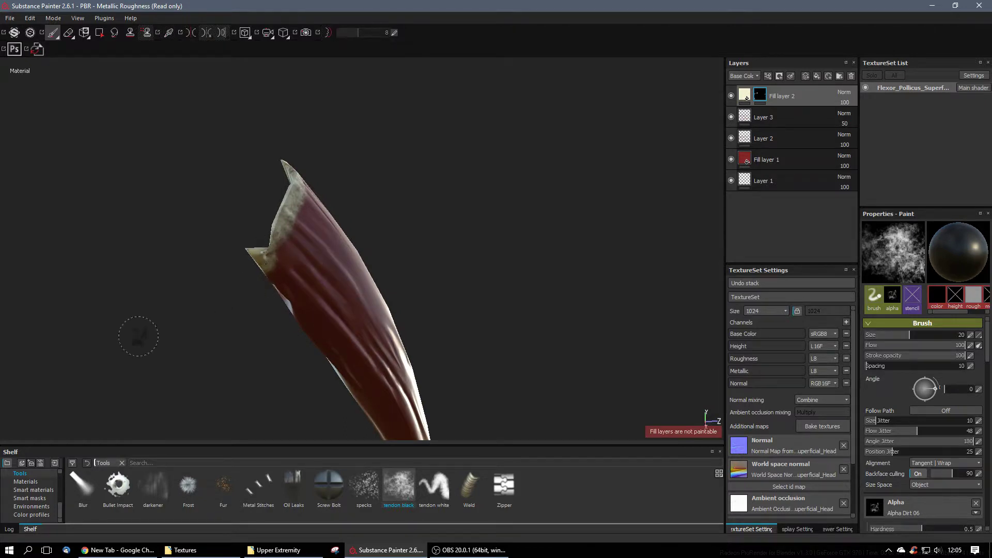
{"action": "left_click_drag", "start_coordinate": [125, 337], "coordinate": [408, 372], "text": "alt"}
{"action": "scroll", "coordinate": [332, 370], "scroll_direction": "up", "scroll_amount": 3}
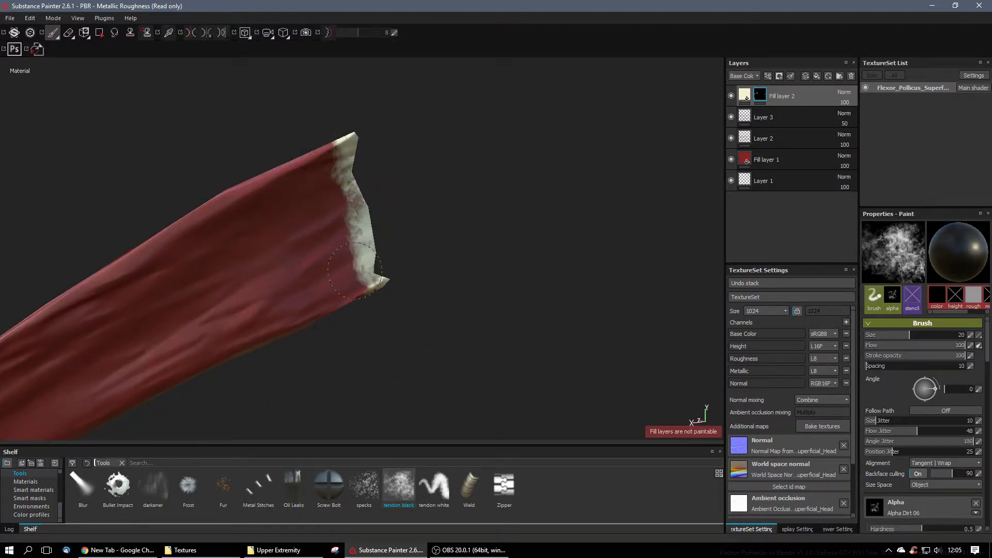
{"action": "mouse_move", "coordinate": [279, 254]}
{"action": "middle_mouse_down", "text": "alt"}
{"action": "mouse_move", "coordinate": [262, 238]}
{"action": "mouse_move", "coordinate": [592, 122]}
{"action": "mouse_move", "coordinate": [610, 98]}
{"action": "middle_mouse_up", "text": "alt"}
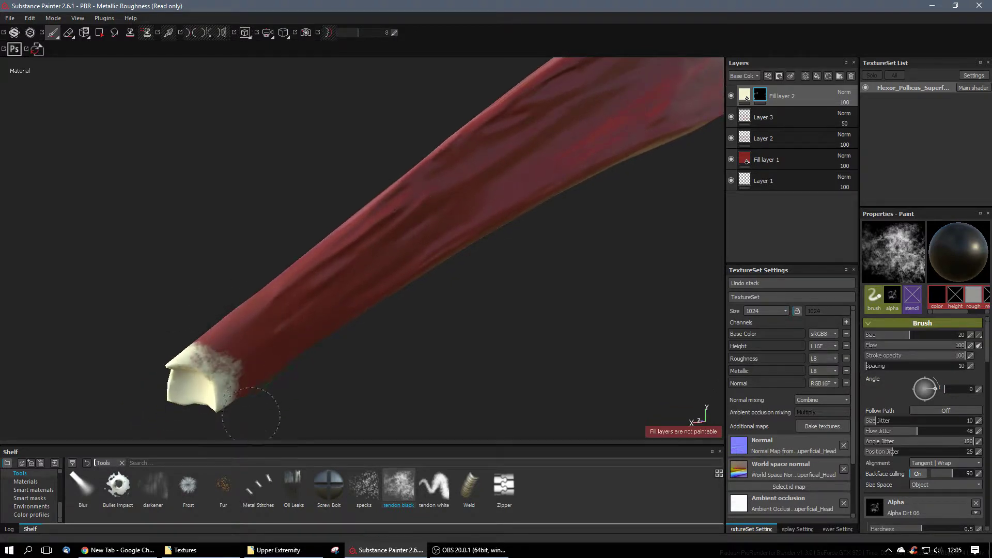
{"action": "mouse_move", "coordinate": [75, 232]}
{"action": "left_mouse_down", "text": "alt"}
{"action": "mouse_move", "coordinate": [277, 274]}
{"action": "mouse_move", "coordinate": [200, 146]}
{"action": "mouse_move", "coordinate": [223, 217]}
{"action": "mouse_move", "coordinate": [348, 230]}
{"action": "left_mouse_up", "text": "alt"}
{"action": "left_click_drag", "start_coordinate": [514, 224], "coordinate": [284, 175], "text": "alt"}
Speckle dark red, ragged edges into the cream tendon band.
{"action": "mouse_move", "coordinate": [414, 310]}
{"action": "left_mouse_down"}
{"action": "mouse_move", "coordinate": [437, 266]}
{"action": "mouse_move", "coordinate": [372, 310]}
{"action": "mouse_move", "coordinate": [262, 352]}
{"action": "mouse_move", "coordinate": [331, 355]}
{"action": "mouse_move", "coordinate": [389, 337]}
{"action": "left_mouse_up"}
{"action": "middle_click_drag", "start_coordinate": [467, 243], "coordinate": [266, 284], "text": "alt"}
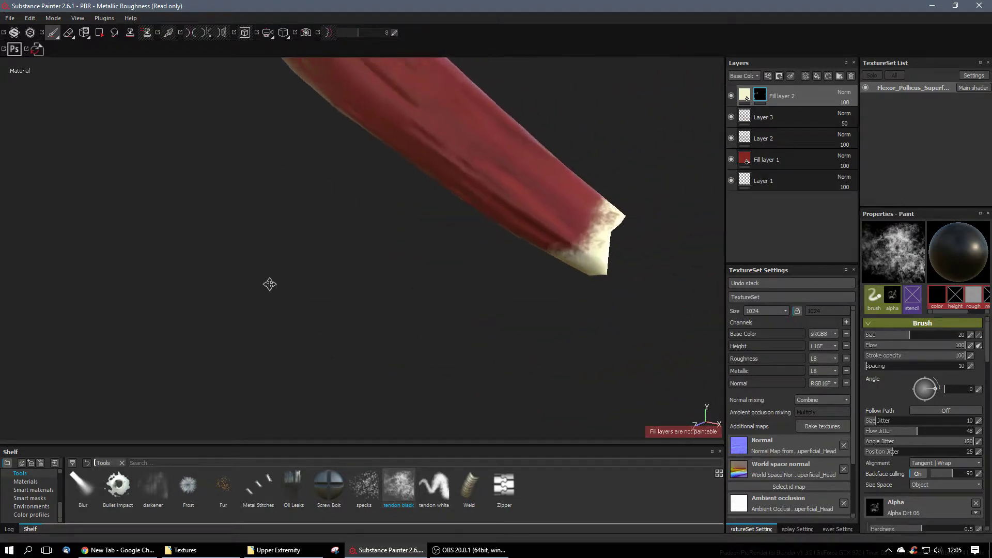
{"action": "mouse_move", "coordinate": [267, 285]}
{"action": "left_mouse_down", "text": "alt"}
{"action": "mouse_move", "coordinate": [401, 315]}
{"action": "mouse_move", "coordinate": [428, 308]}
{"action": "mouse_move", "coordinate": [450, 282]}
{"action": "left_mouse_up", "text": "alt"}
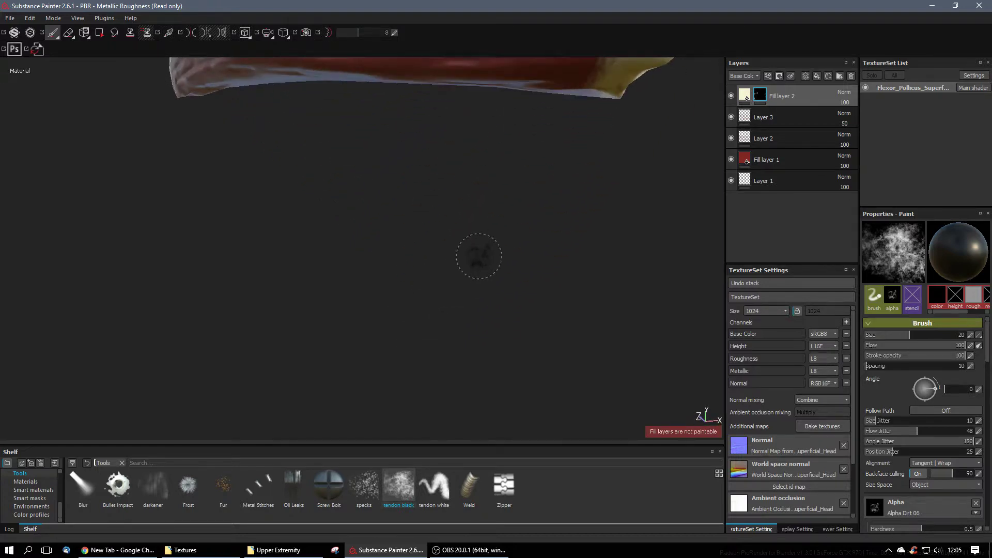
{"action": "middle_click_drag", "start_coordinate": [485, 252], "coordinate": [485, 279], "text": "alt"}
{"action": "left_click_drag", "start_coordinate": [486, 279], "coordinate": [472, 268], "text": "alt"}
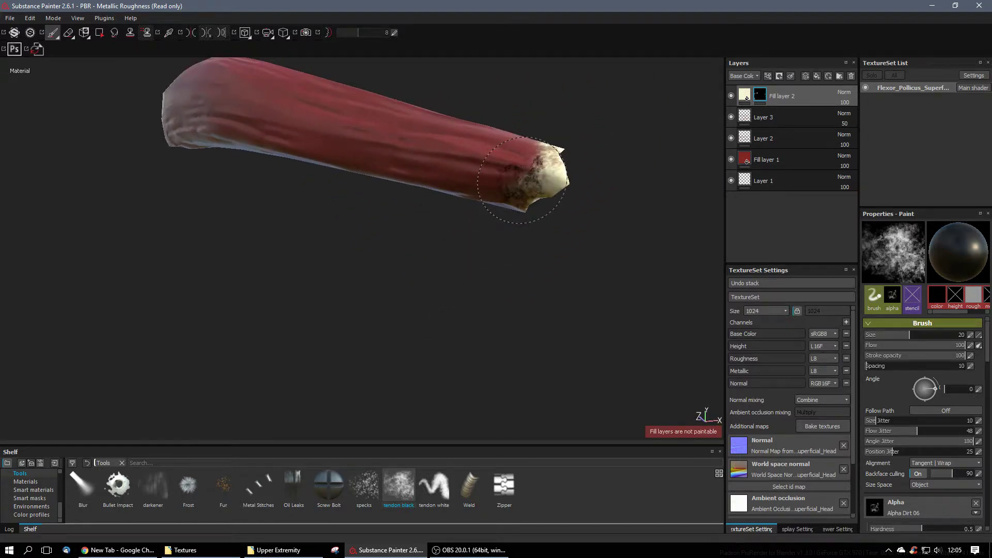
{"action": "left_click_drag", "start_coordinate": [187, 243], "coordinate": [191, 292], "text": "alt"}
{"action": "mouse_move", "coordinate": [237, 308]}
{"action": "middle_mouse_down", "text": "alt"}
{"action": "mouse_move", "coordinate": [240, 298]}
{"action": "mouse_move", "coordinate": [243, 321]}
{"action": "middle_mouse_up", "text": "alt"}
{"action": "right_click_drag", "start_coordinate": [240, 302], "coordinate": [224, 278], "text": "alt"}
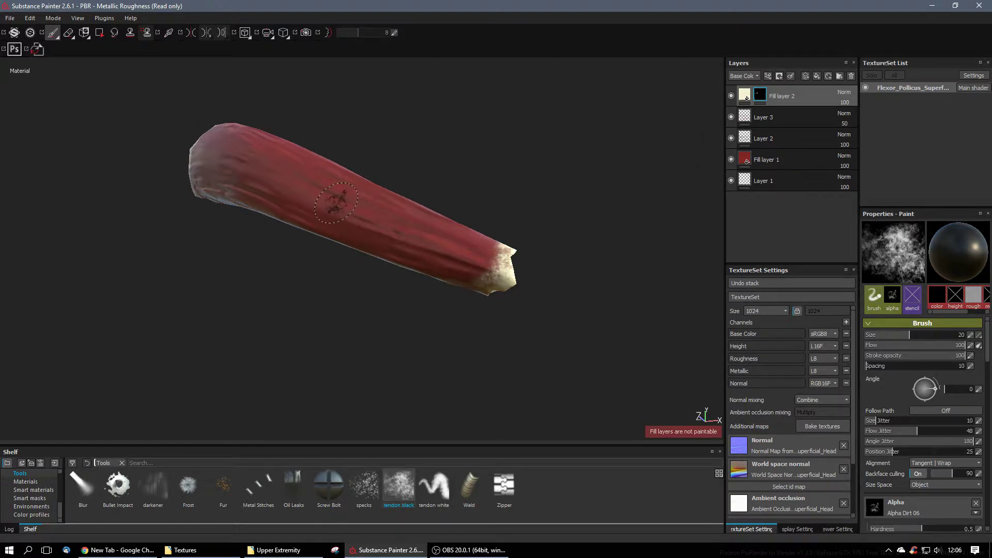
Duplicate Fill layer 2 and give the copy a white mask, Screen blend mode and opacity 2.
{"action": "key", "text": "ctrl+d"}
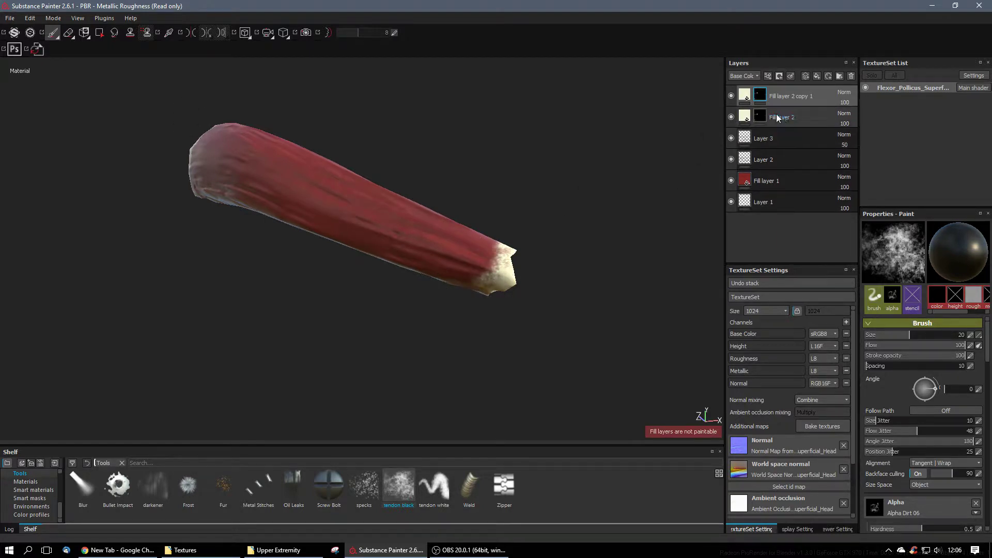
{"action": "right_click", "coordinate": [760, 95]}
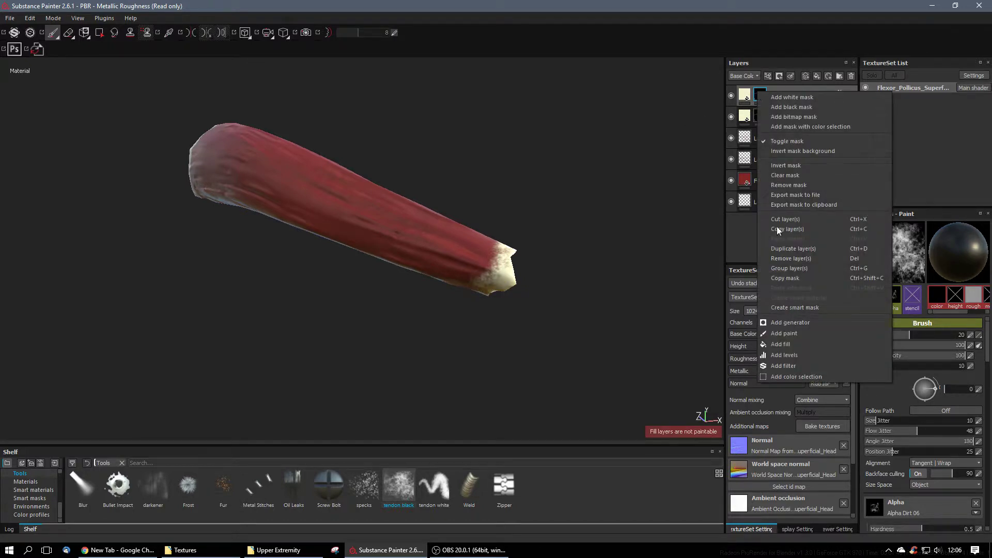
{"action": "left_click", "coordinate": [774, 97]}
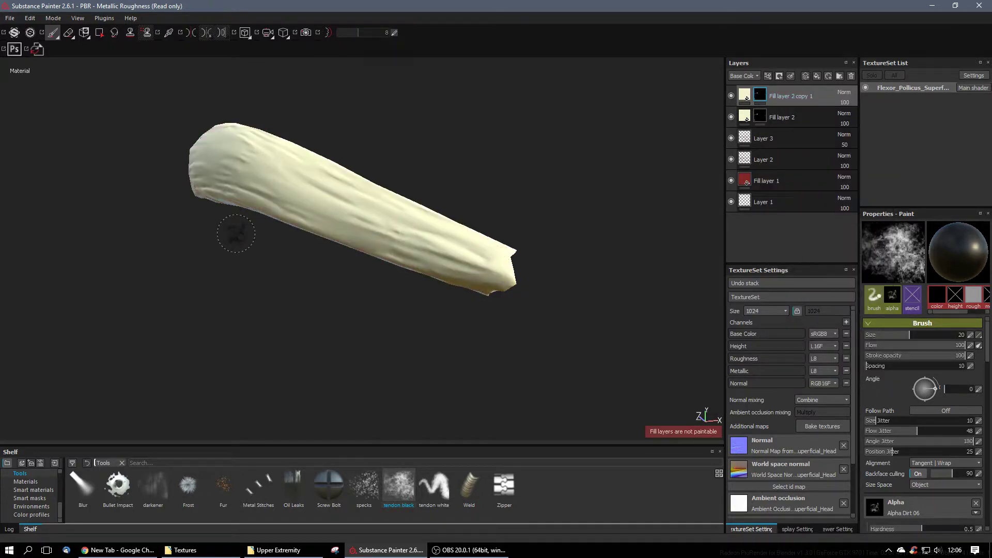
{"action": "left_click", "coordinate": [844, 92]}
{"action": "left_click", "coordinate": [866, 255]}
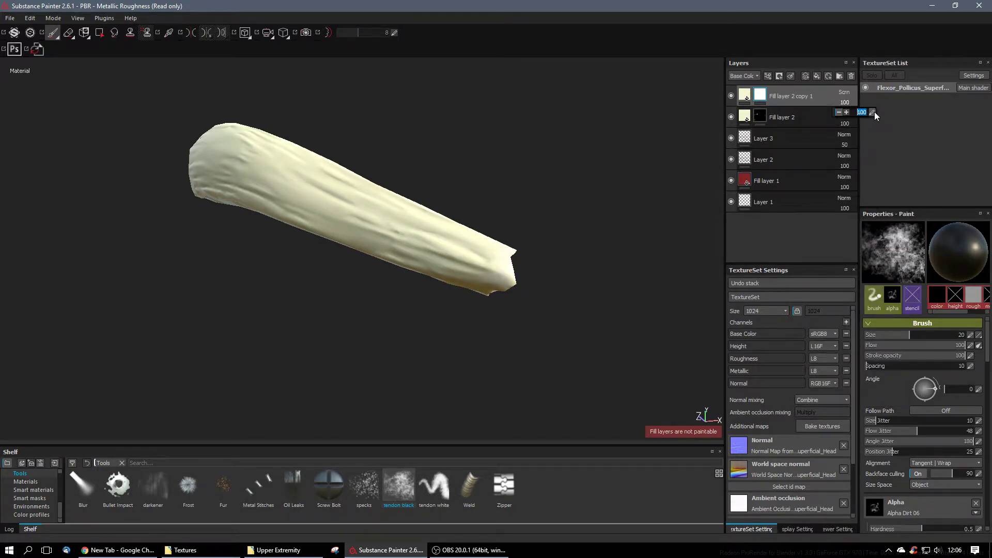
{"action": "type", "text": "2"}
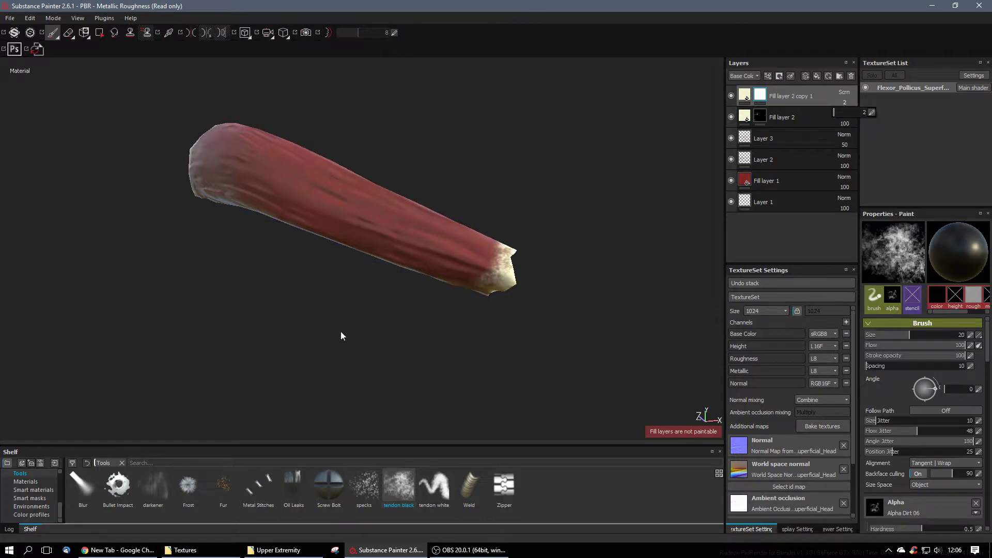
{"action": "key", "text": "Return"}
Orbit and pan the red muscle to inspect both cream tendon ends.
{"action": "left_click_drag", "start_coordinate": [160, 277], "coordinate": [312, 354], "text": "alt"}
{"action": "middle_click_drag", "start_coordinate": [277, 290], "coordinate": [327, 326], "text": "alt"}
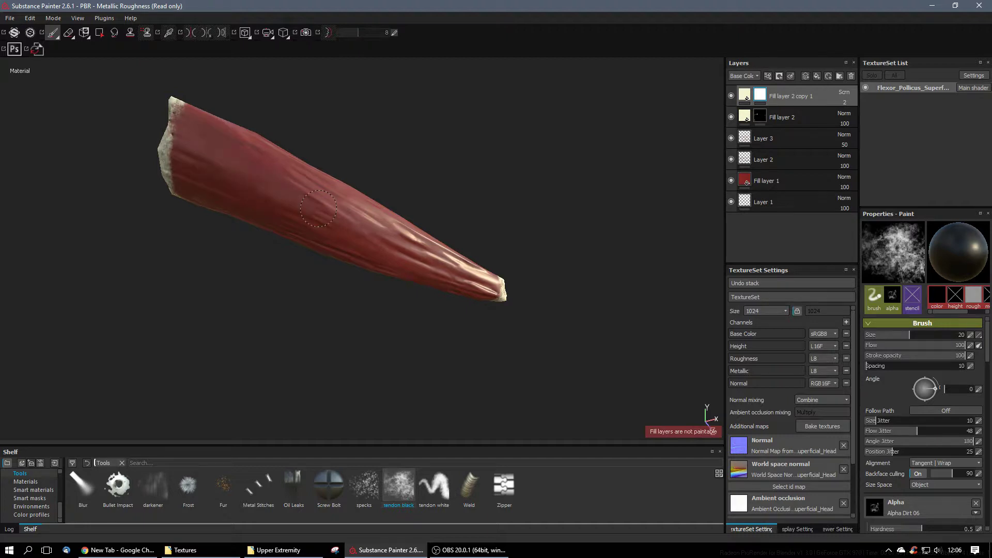
{"action": "left_click_drag", "start_coordinate": [321, 208], "coordinate": [444, 202], "text": "alt"}
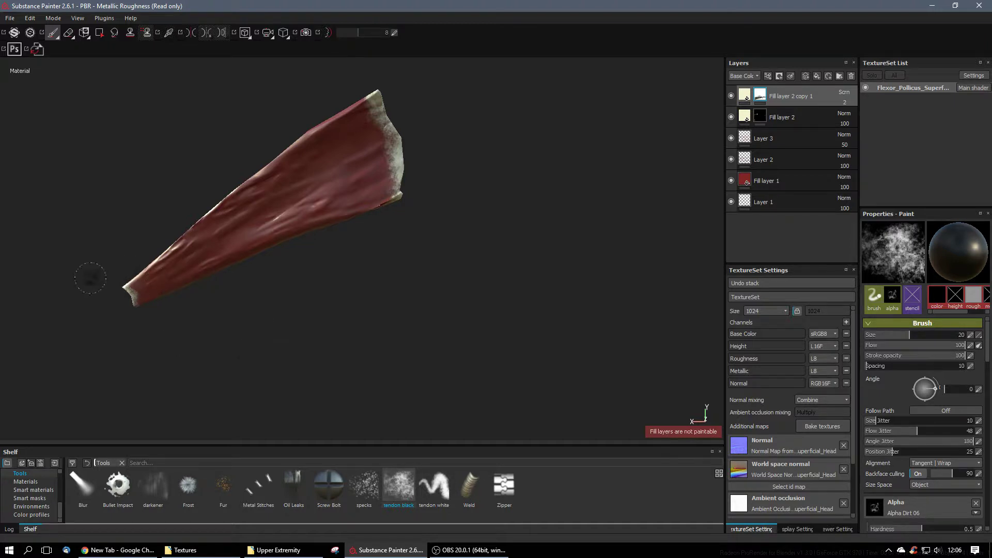
{"action": "mouse_move", "coordinate": [97, 280]}
{"action": "left_mouse_down", "text": "alt"}
{"action": "mouse_move", "coordinate": [303, 290]}
{"action": "mouse_move", "coordinate": [66, 292]}
{"action": "mouse_move", "coordinate": [333, 250]}
{"action": "mouse_move", "coordinate": [177, 264]}
{"action": "mouse_move", "coordinate": [350, 259]}
{"action": "mouse_move", "coordinate": [180, 261]}
{"action": "mouse_move", "coordinate": [91, 230]}
{"action": "mouse_move", "coordinate": [73, 281]}
{"action": "left_mouse_up", "text": "alt"}
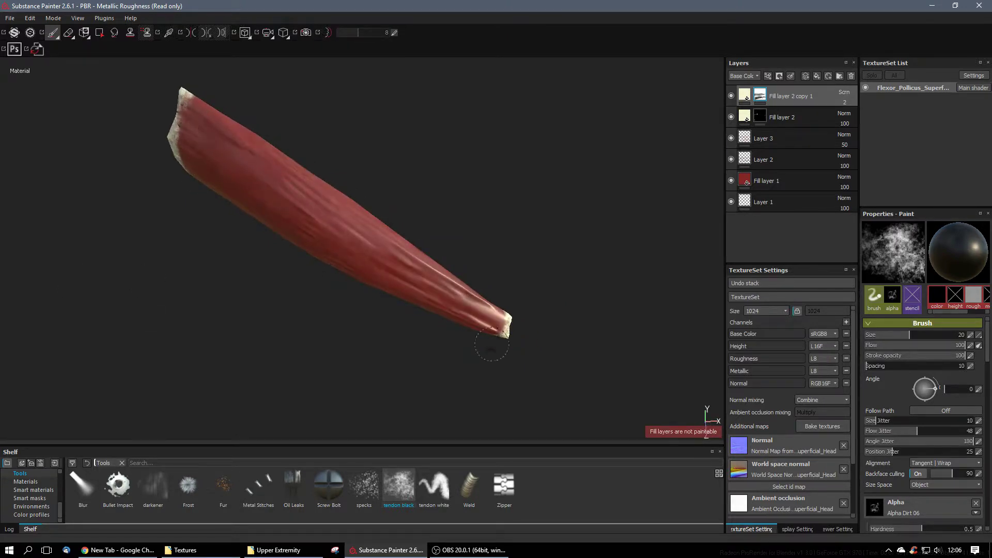
{"action": "left_click_drag", "start_coordinate": [320, 335], "coordinate": [341, 257], "text": "alt"}
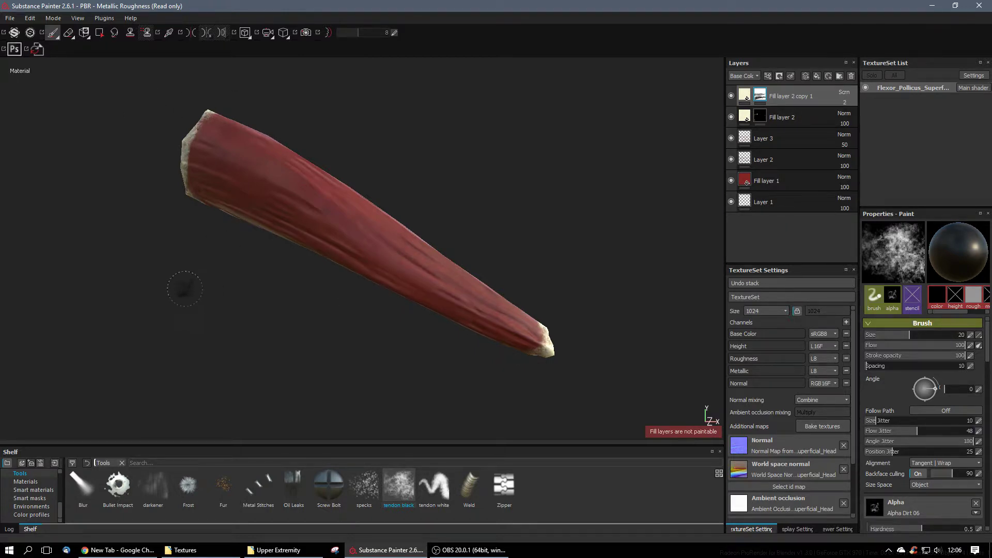
{"action": "mouse_move", "coordinate": [177, 285]}
{"action": "left_mouse_down", "text": "alt"}
{"action": "mouse_move", "coordinate": [242, 304]}
{"action": "mouse_move", "coordinate": [273, 300]}
{"action": "mouse_move", "coordinate": [215, 284]}
{"action": "mouse_move", "coordinate": [350, 321]}
{"action": "mouse_move", "coordinate": [243, 286]}
{"action": "mouse_move", "coordinate": [444, 308]}
{"action": "mouse_move", "coordinate": [218, 311]}
{"action": "mouse_move", "coordinate": [495, 354]}
{"action": "left_mouse_up", "text": "alt"}
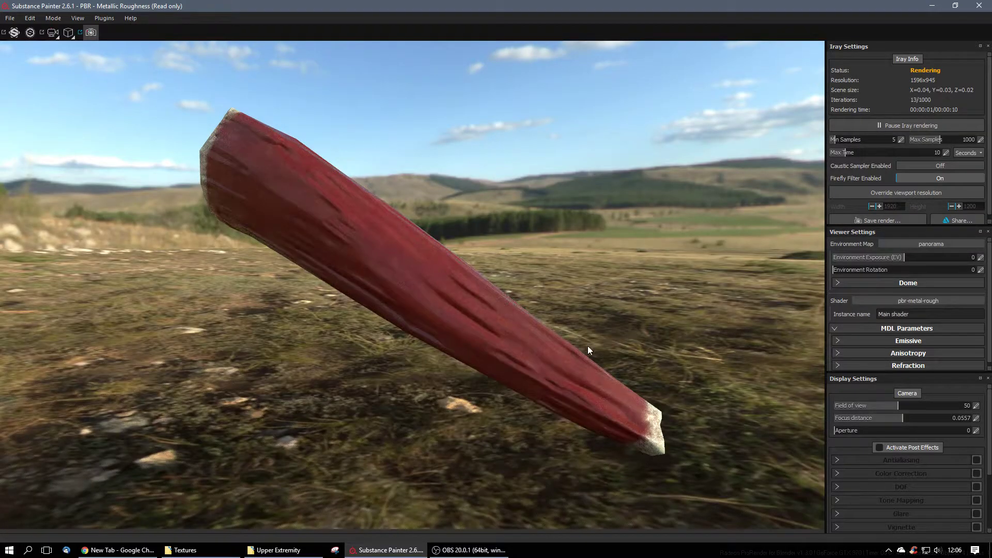
{"action": "left_click_drag", "start_coordinate": [336, 302], "coordinate": [511, 200], "text": "alt"}
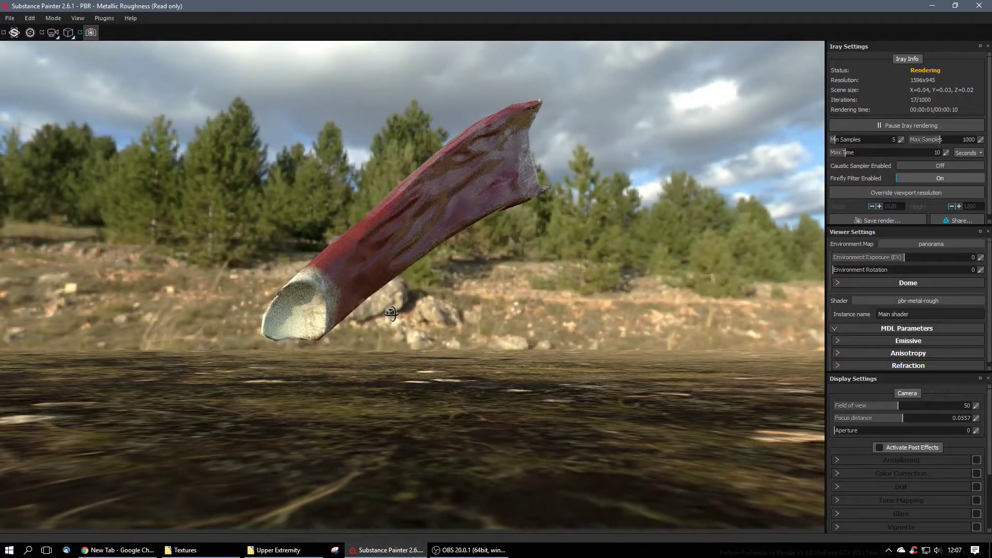
{"action": "left_click_drag", "start_coordinate": [394, 353], "coordinate": [618, 340], "text": "alt"}
{"action": "middle_click_drag", "start_coordinate": [617, 340], "coordinate": [481, 314], "text": "alt"}
{"action": "left_click_drag", "start_coordinate": [481, 314], "coordinate": [386, 333], "text": "alt"}
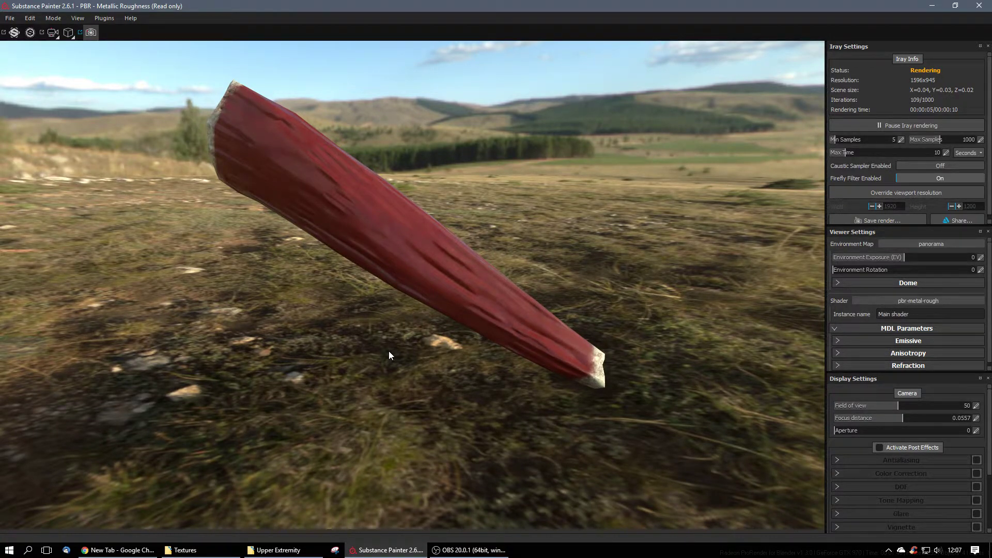
{"action": "mouse_move", "coordinate": [389, 352]}
{"action": "left_mouse_down", "text": "alt"}
{"action": "mouse_move", "coordinate": [457, 320]}
{"action": "mouse_move", "coordinate": [507, 317]}
{"action": "mouse_move", "coordinate": [518, 278]}
{"action": "mouse_move", "coordinate": [372, 342]}
{"action": "left_mouse_up", "text": "alt"}
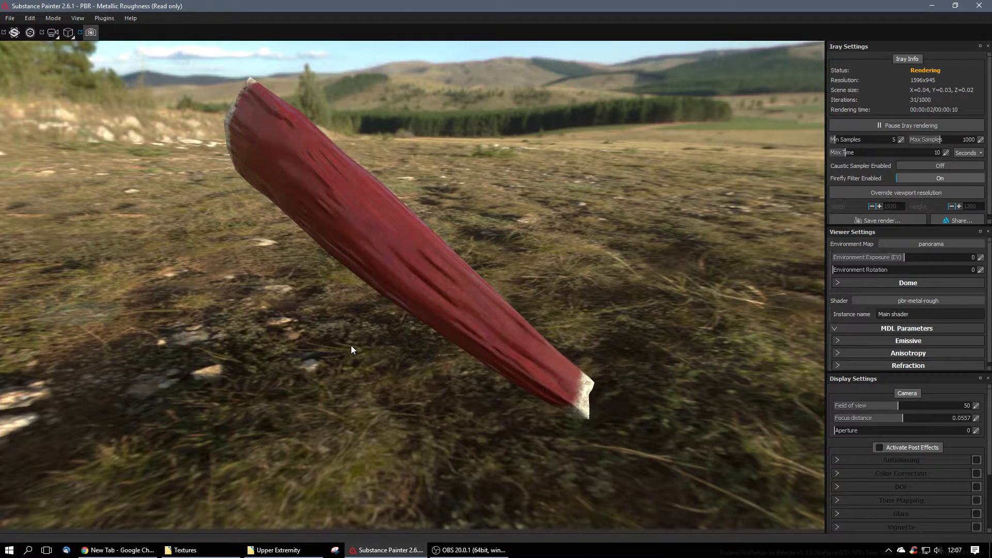
{"action": "left_click_drag", "start_coordinate": [351, 346], "coordinate": [373, 335], "text": "alt"}
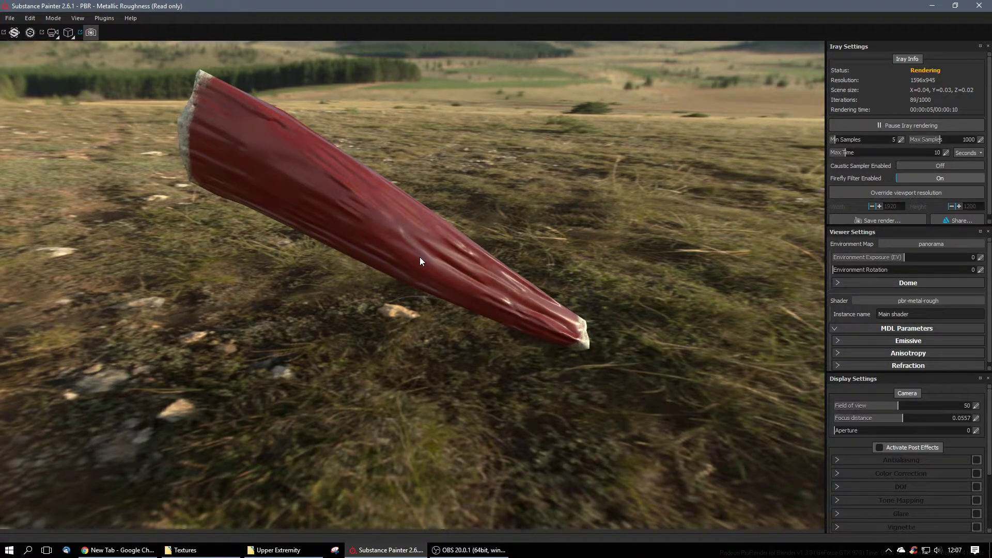
{"action": "left_click_drag", "start_coordinate": [529, 339], "coordinate": [450, 305], "text": "alt"}
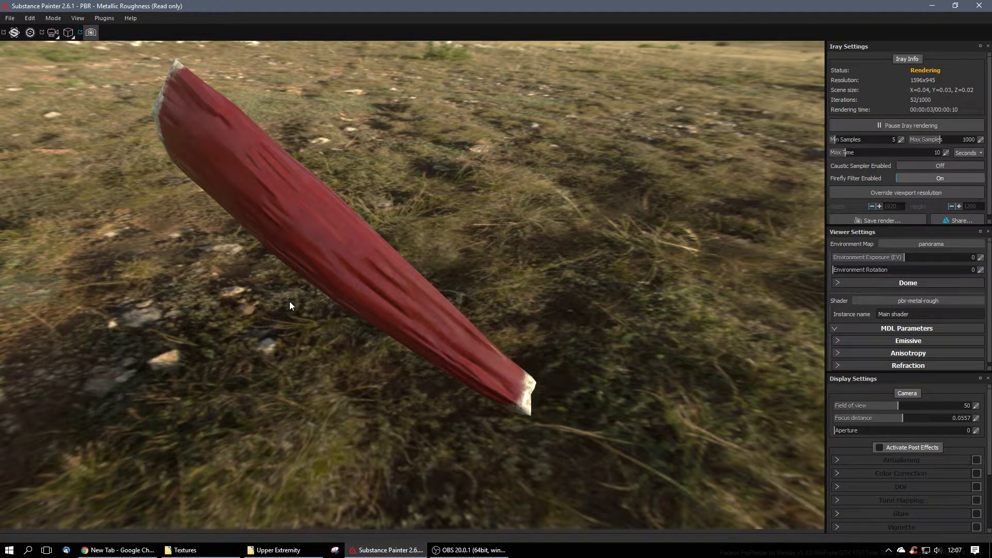
{"action": "left_click_drag", "start_coordinate": [290, 302], "coordinate": [353, 311], "text": "alt"}
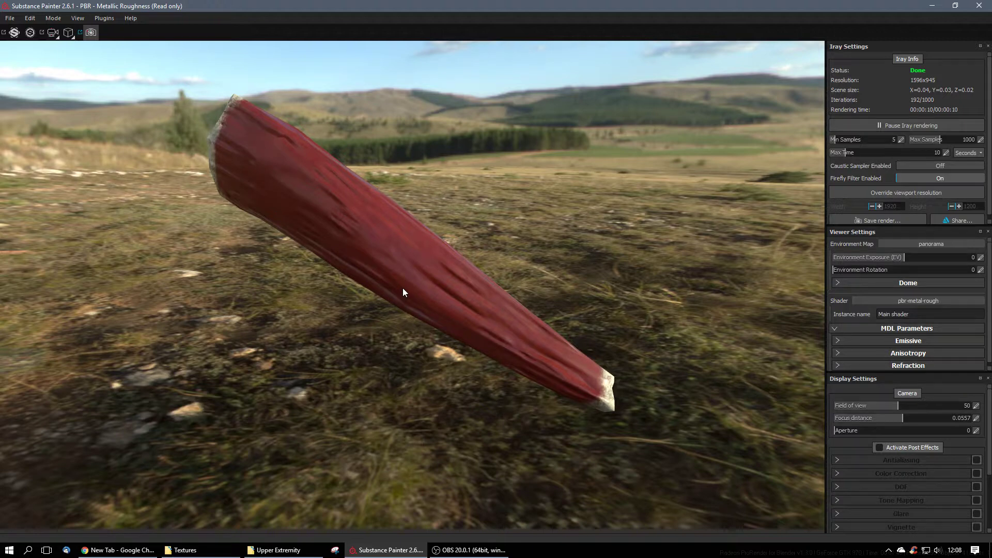
{"action": "left_click", "coordinate": [92, 33]}
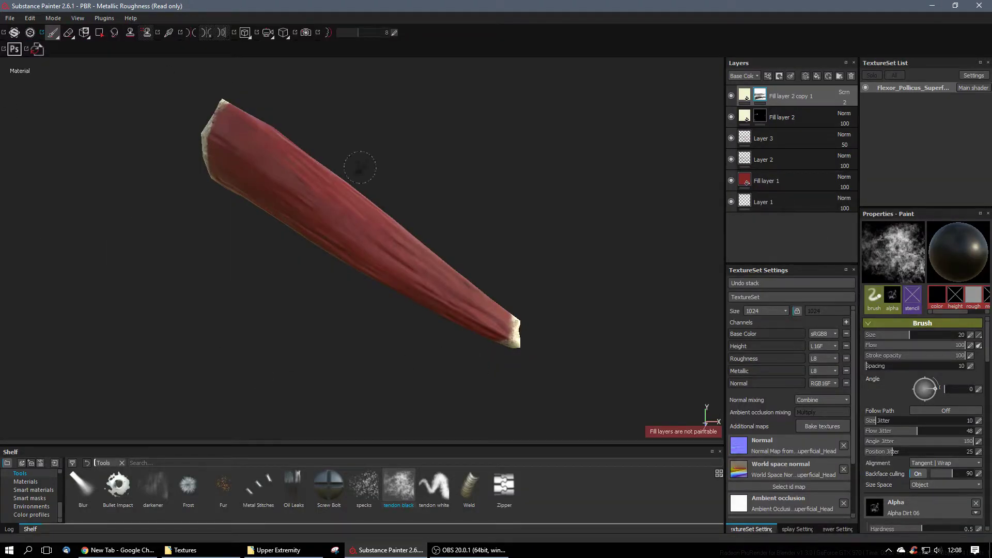
Open the Export Textures dialog from the File menu.
{"action": "left_click", "coordinate": [9, 18]}
{"action": "left_click", "coordinate": [48, 157]}
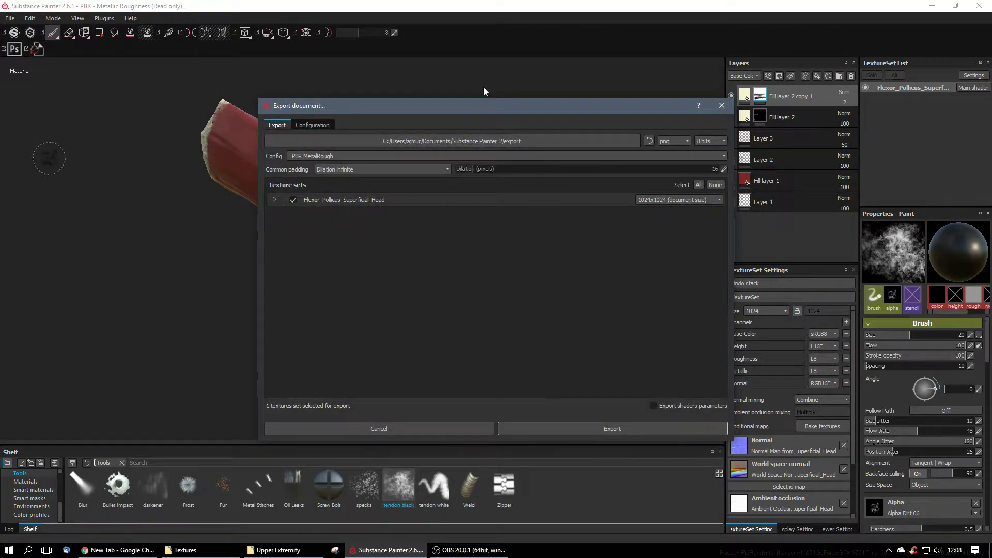
{"action": "left_click_drag", "start_coordinate": [495, 106], "coordinate": [445, 116]}
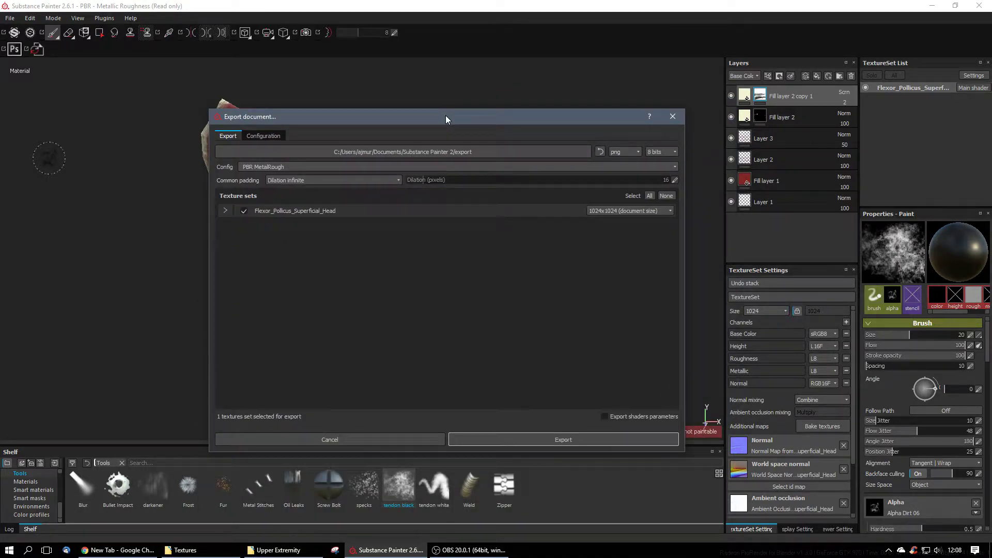
Set the export destination to the Upper Extremity Textures folder on drive D.
{"action": "left_click", "coordinate": [476, 152]}
{"action": "left_click", "coordinate": [484, 150]}
{"action": "type", "text": "D:\\Blender Body\\Muscular\\Upper Extremity\\Textures"}
{"action": "key", "text": "Return"}
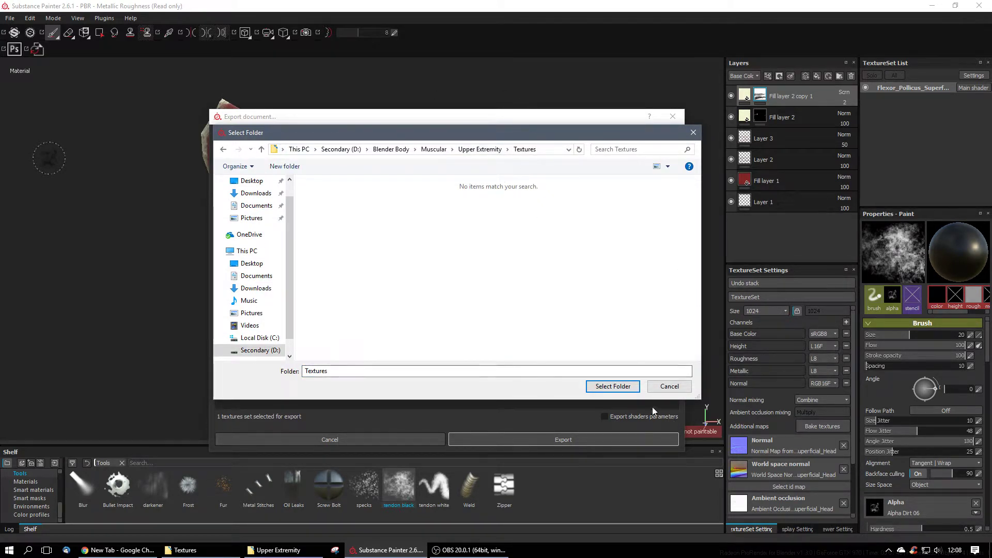
{"action": "left_click", "coordinate": [613, 388]}
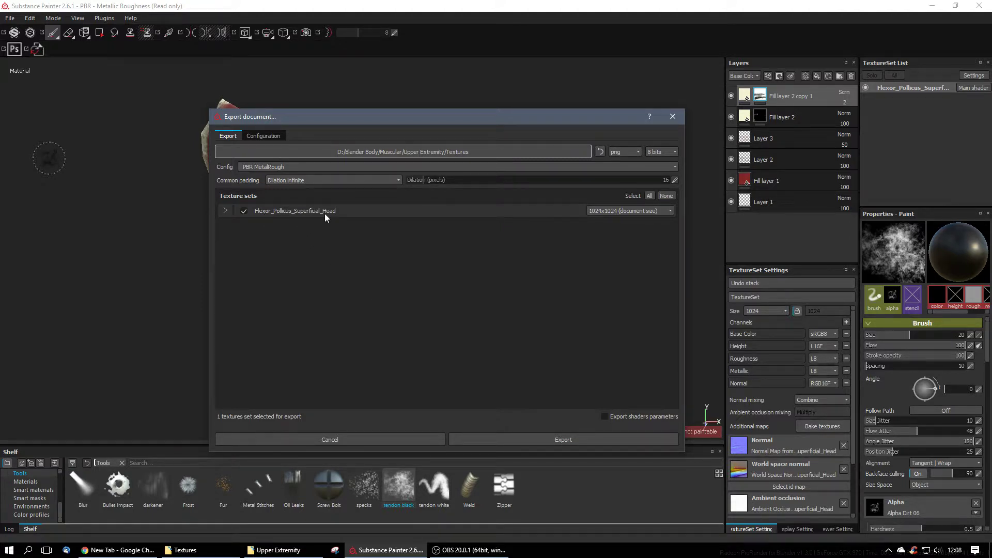
Run the PNG texture export to the Textures folder and acknowledge the 'finished with some warnings' notice.
{"action": "left_click", "coordinate": [551, 435]}
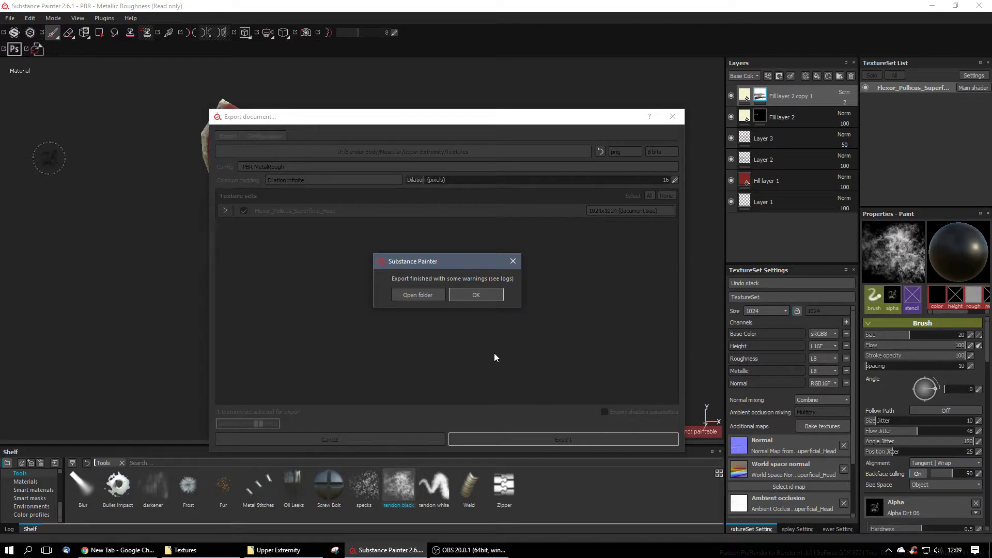
{"action": "left_click", "coordinate": [476, 296]}
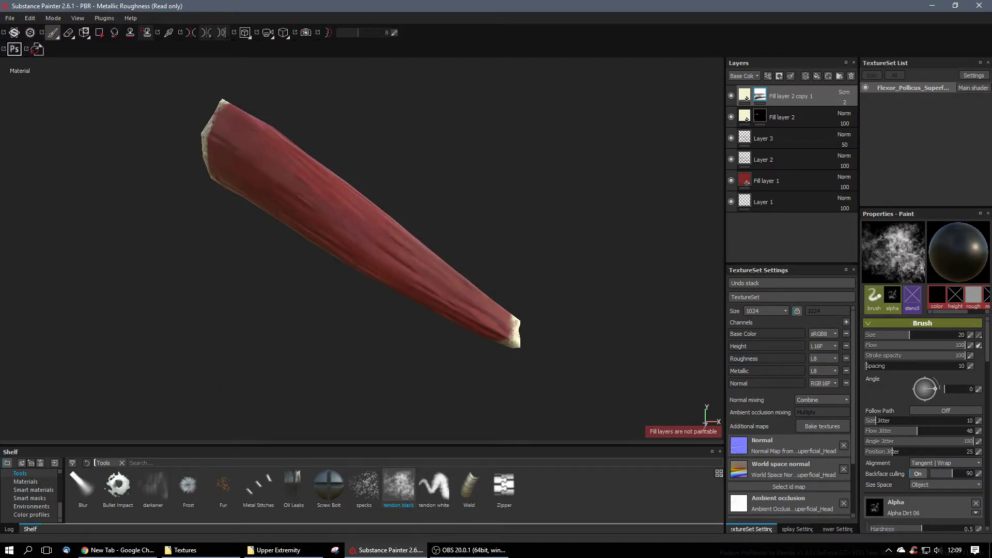
Delete the three grey and black Flexor_Pollicus_Superficial_Head maps from Textures, leaving 94 items, and return to Substance Painter.
{"action": "left_click", "coordinate": [185, 550]}
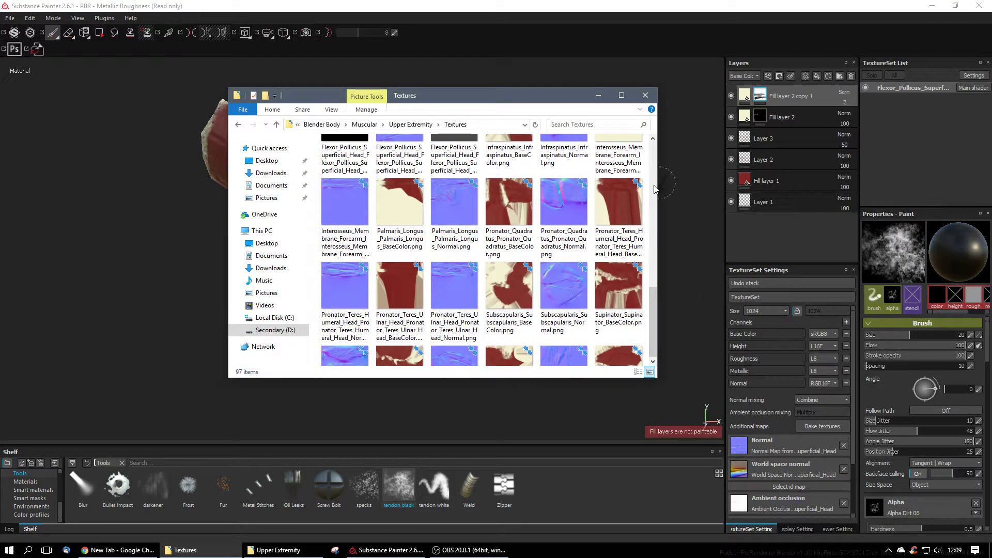
{"action": "scroll", "coordinate": [649, 274], "scroll_direction": "up", "scroll_amount": 3}
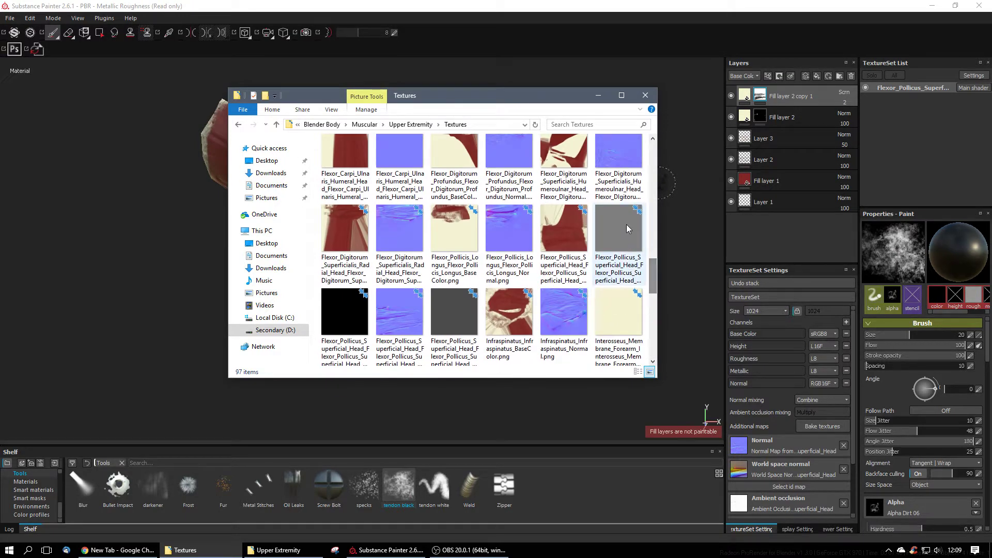
{"action": "left_click", "coordinate": [455, 310], "text": "ctrl"}
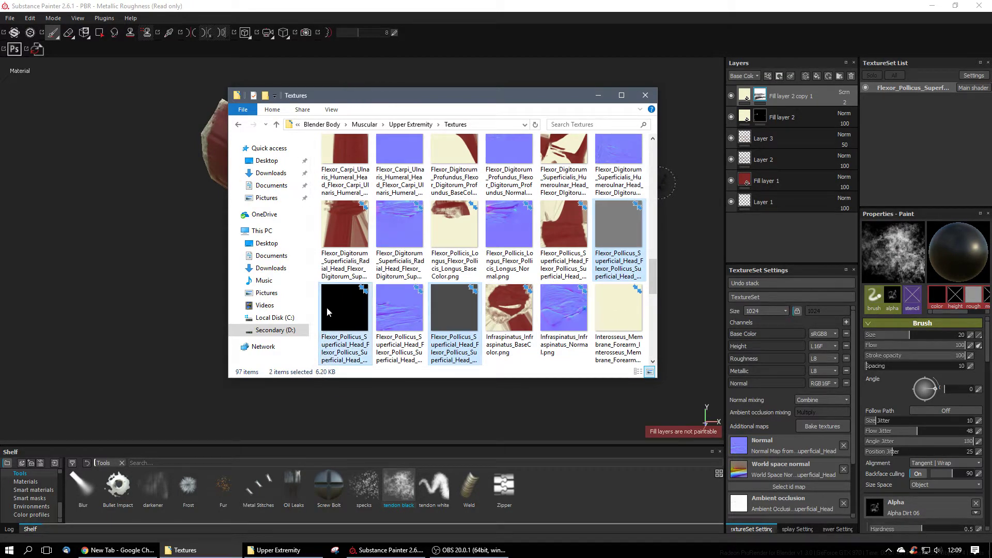
{"action": "left_click", "coordinate": [639, 249], "text": "ctrl"}
{"action": "key", "text": "Delete"}
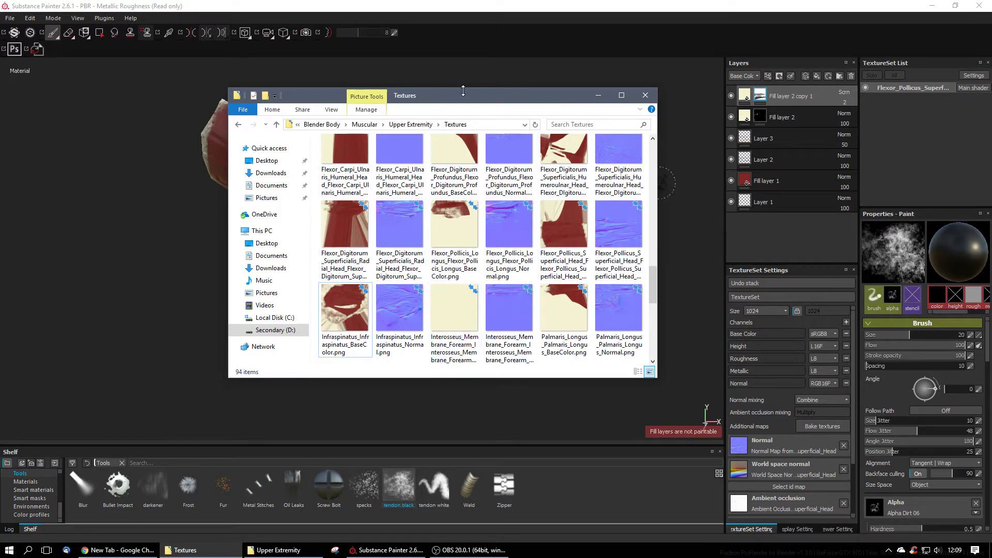
{"action": "left_click_drag", "start_coordinate": [451, 93], "coordinate": [991, 49]}
{"action": "left_click", "coordinate": [893, 451]}
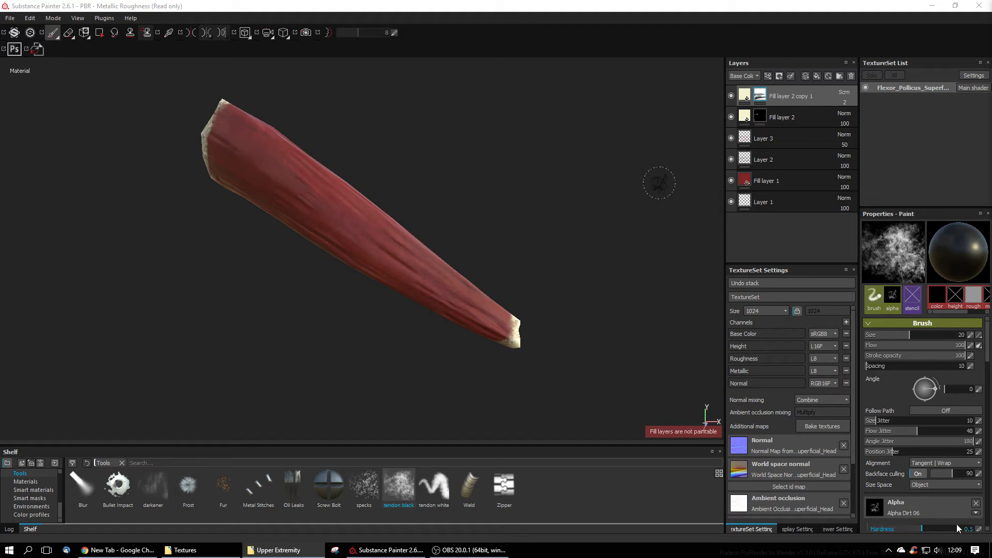
{"action": "mouse_move", "coordinate": [469, 551]}
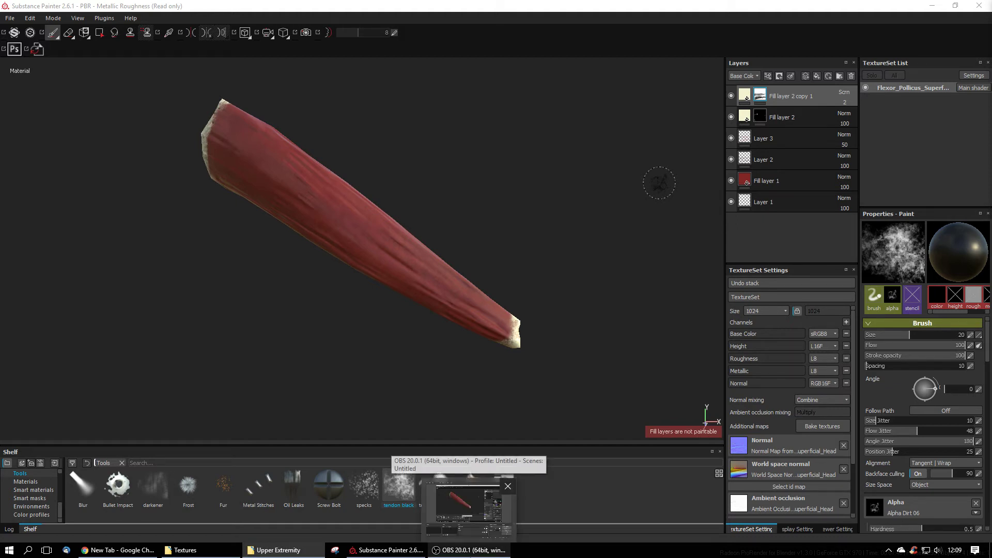